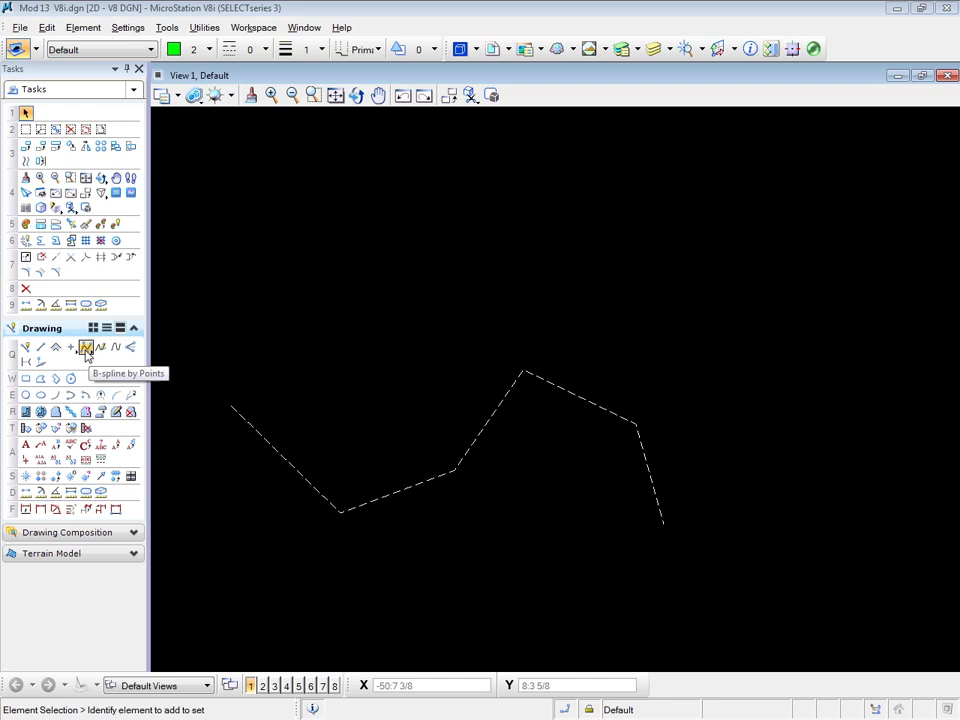
Step: Float the Linear toolbox below the dashed line string and activate B-spline by Points
right_click(86, 350)
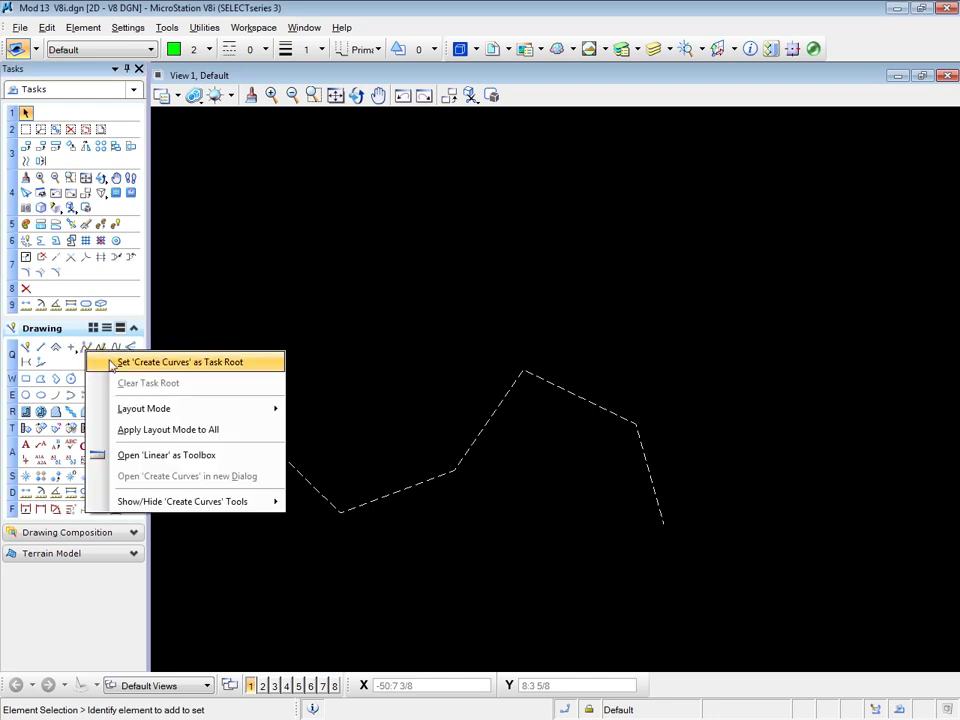
left_click(155, 457)
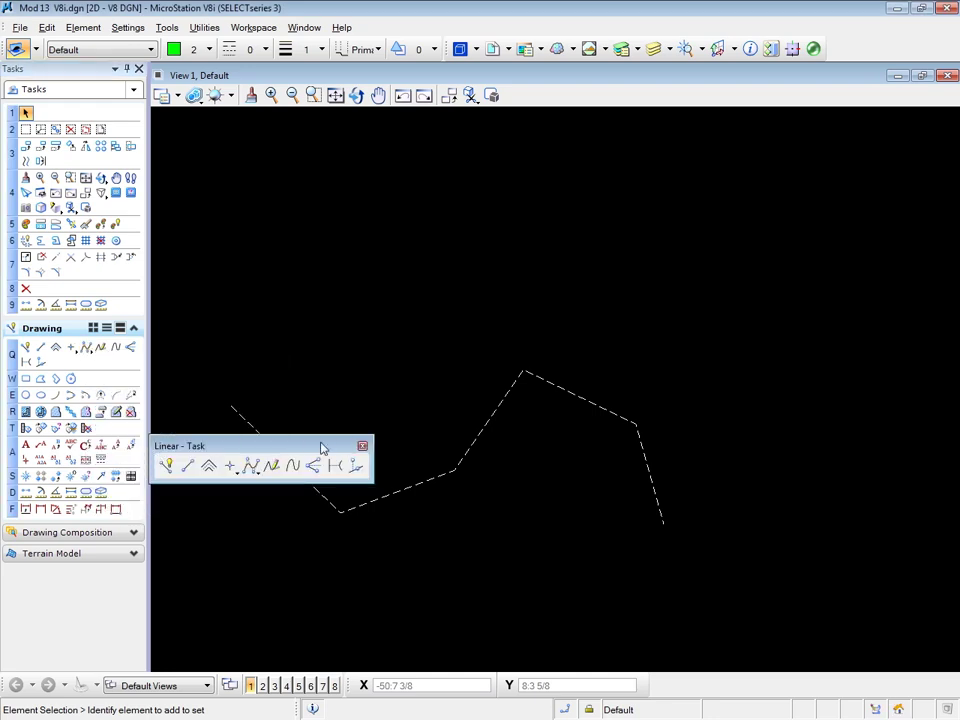
left_click_drag(321, 447, 386, 601)
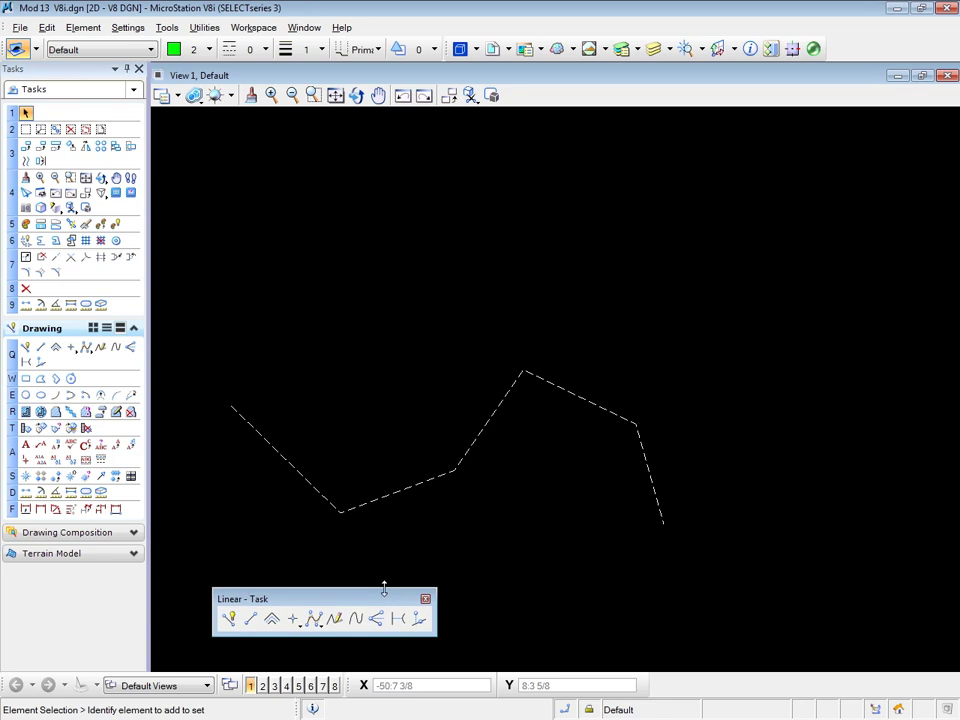
left_click(314, 619)
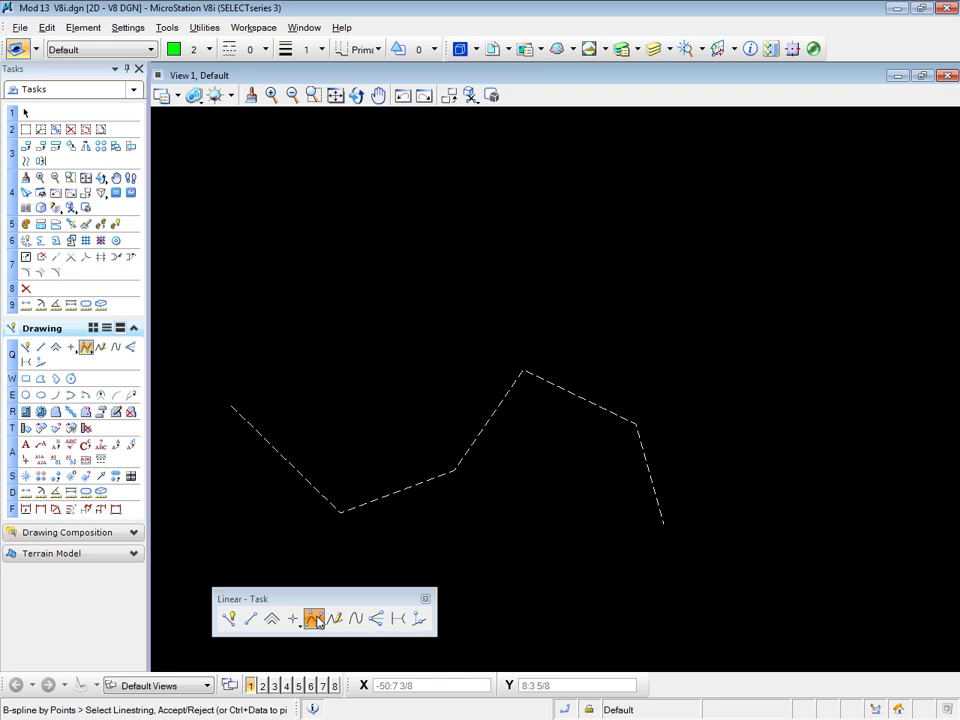
Step: Sketch a freehand stream line string arching above the dashed zigzag (Delta 0:1, Tolerance 0:2)
left_click(333, 620)
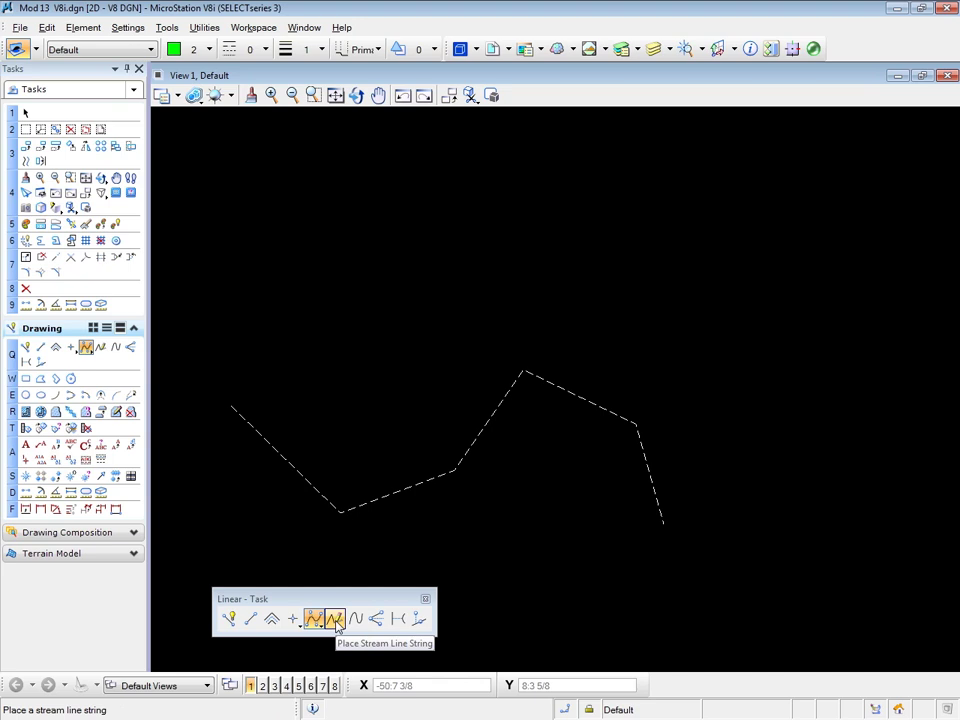
left_click(335, 622)
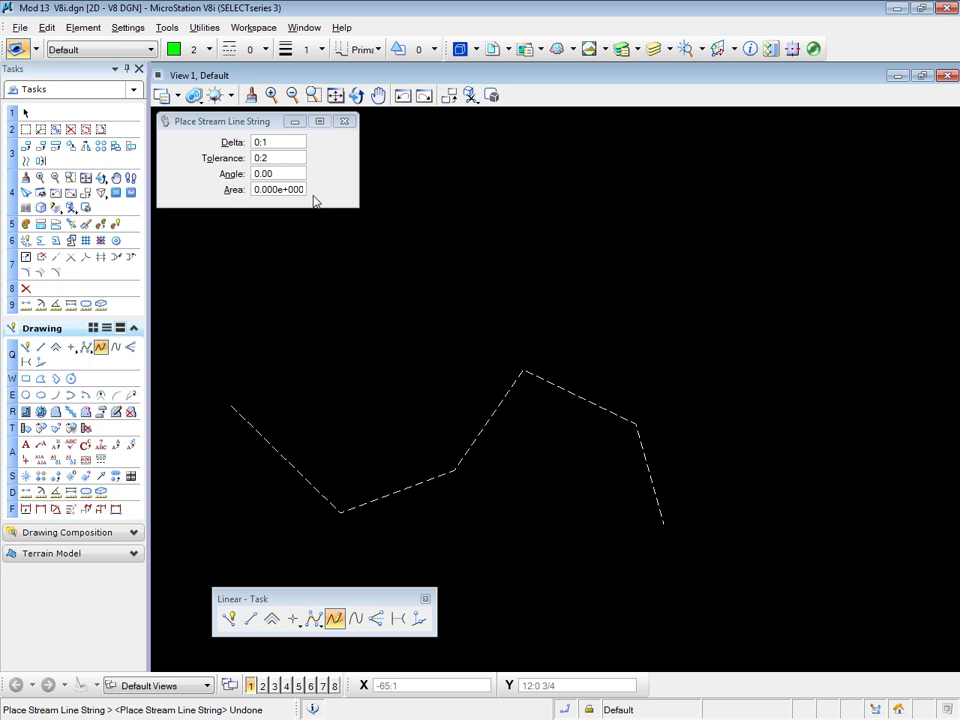
left_click(337, 340)
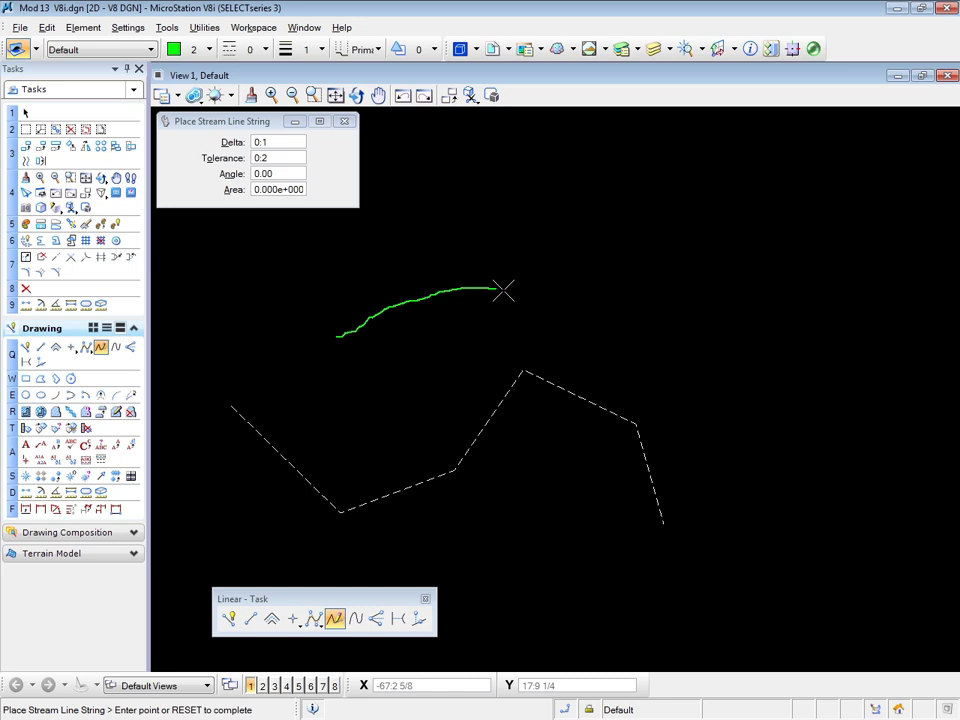
right_click(704, 417)
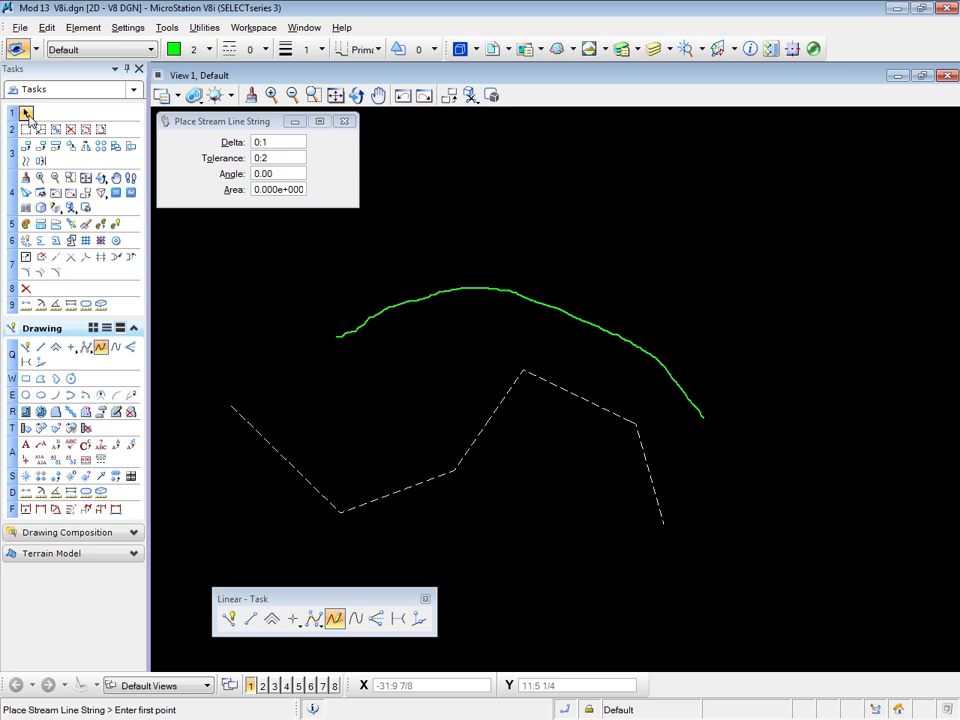
Step: Inspect the freehand stream line string up close, undo it, and pick Place Point or Stream Curve
left_click(25, 112)
scroll(449, 291, "up", 6)
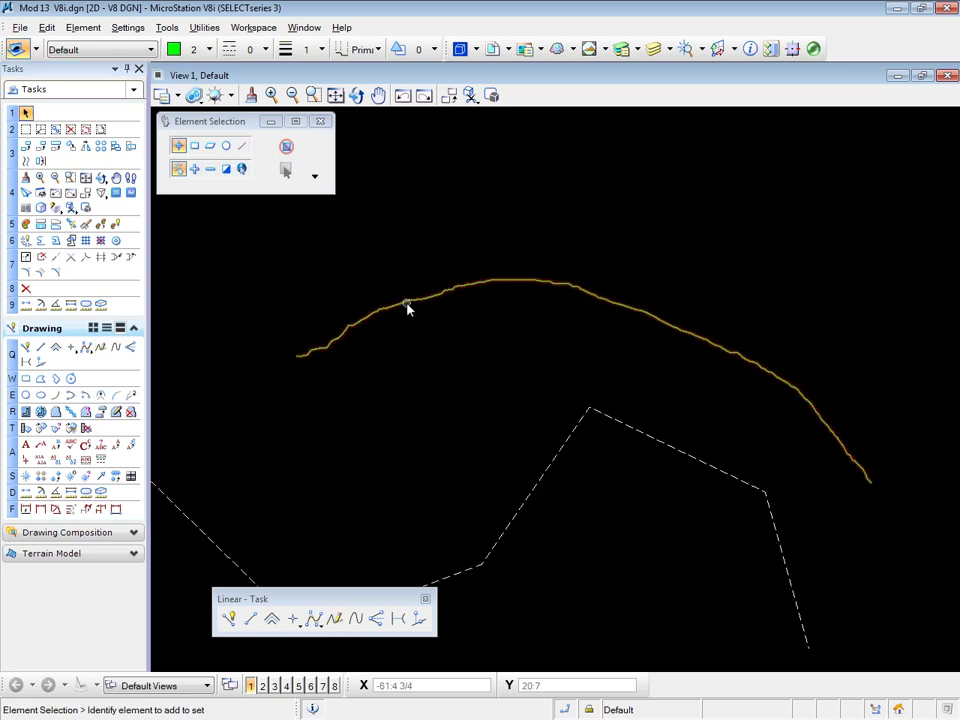
scroll(449, 291, "up", 6)
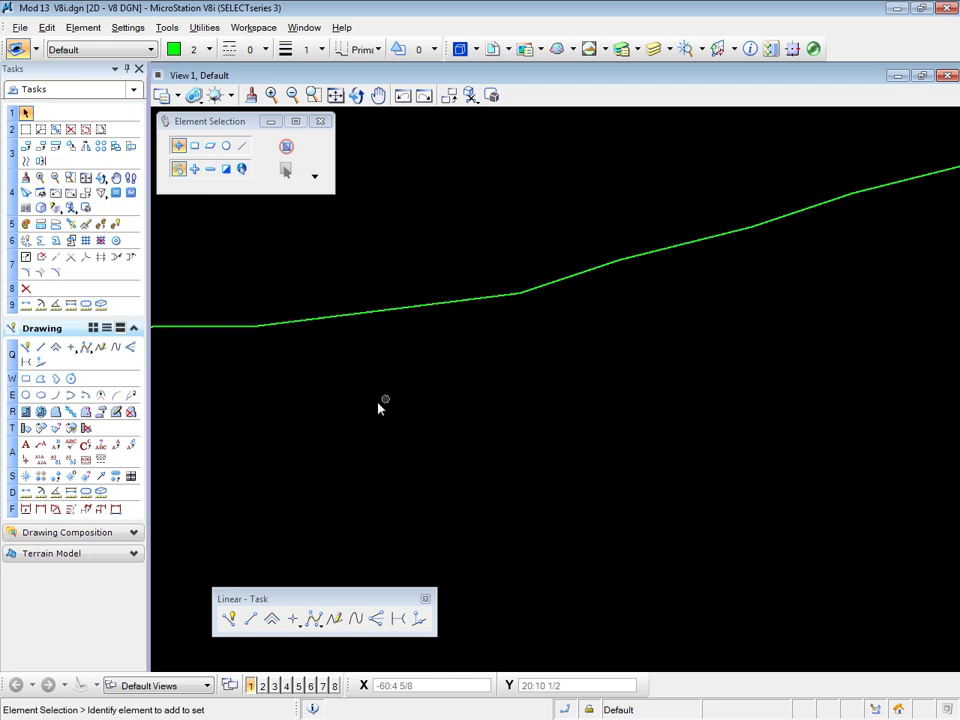
scroll(272, 452, "down", 2)
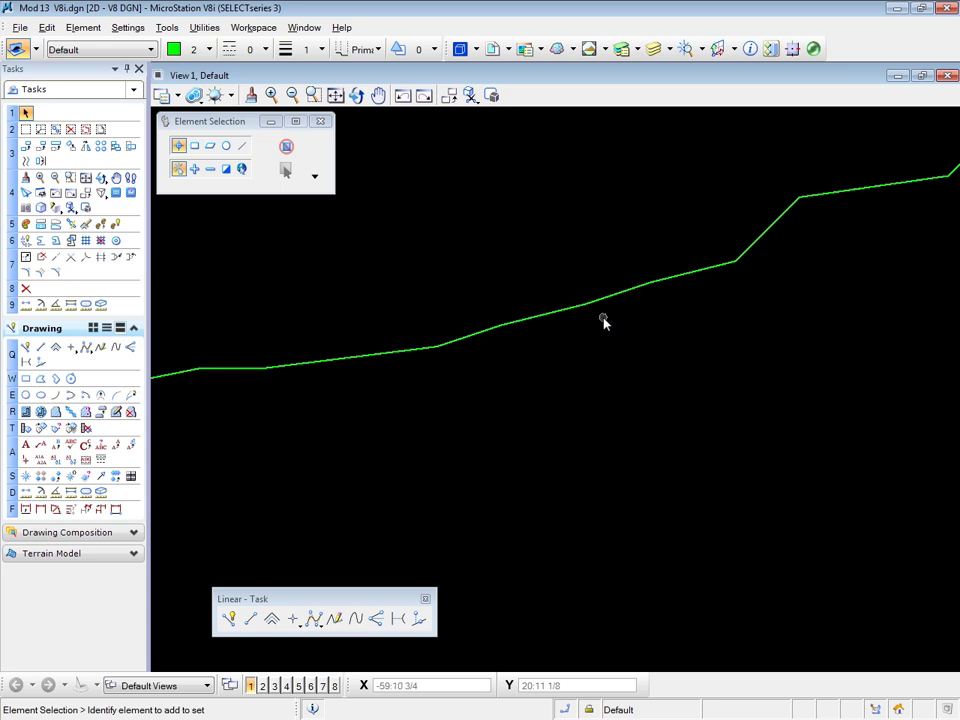
scroll(566, 339, "down", 3)
scroll(300, 317, "down", 5)
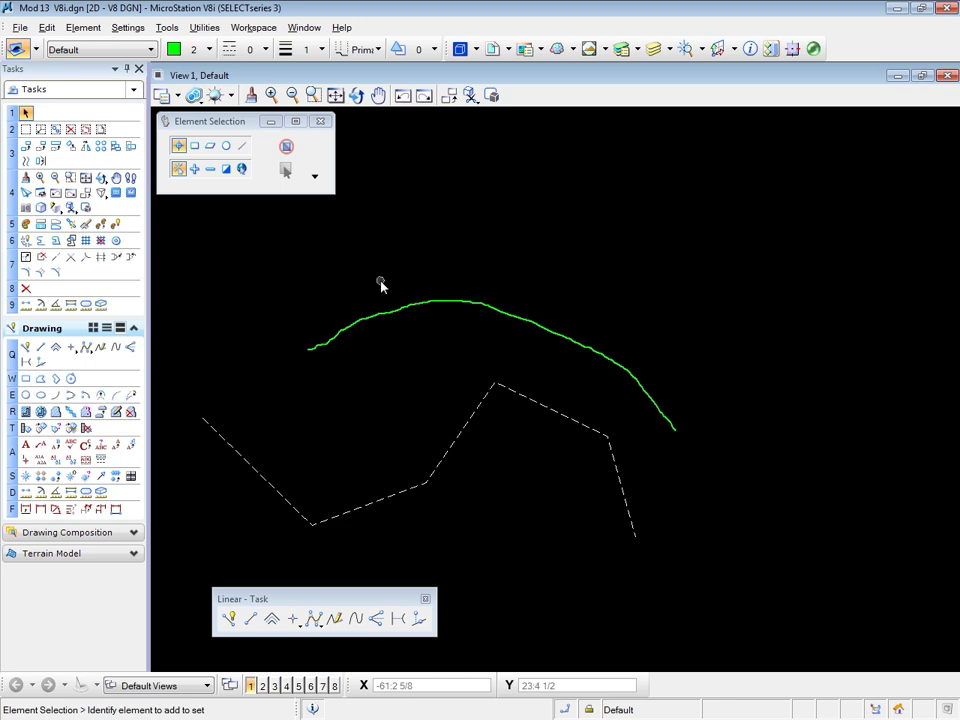
key("ctrl+z")
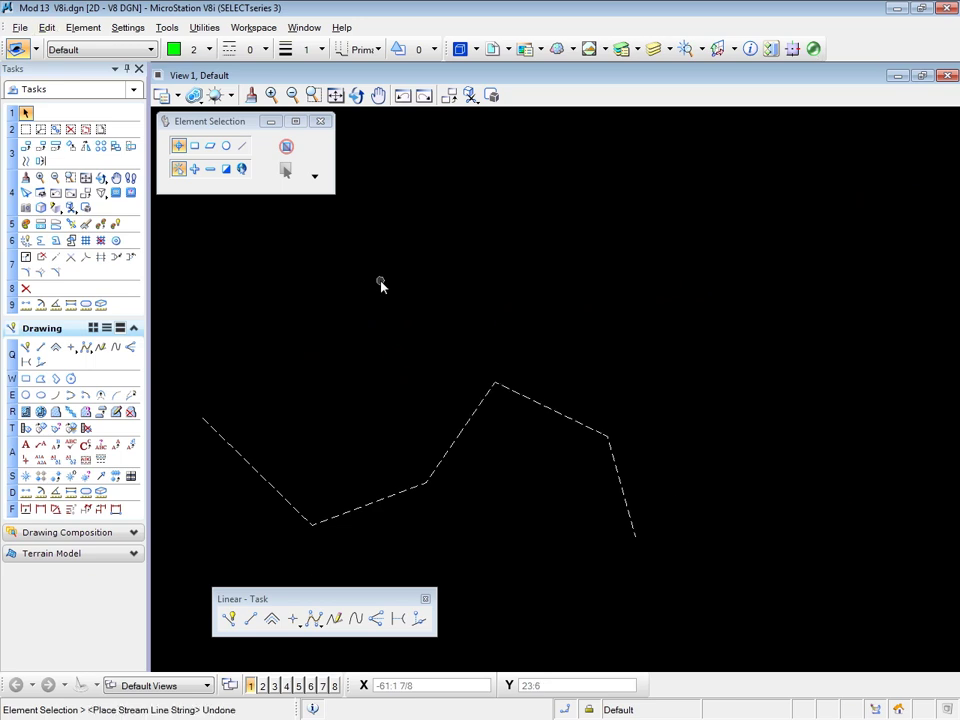
left_click(356, 619)
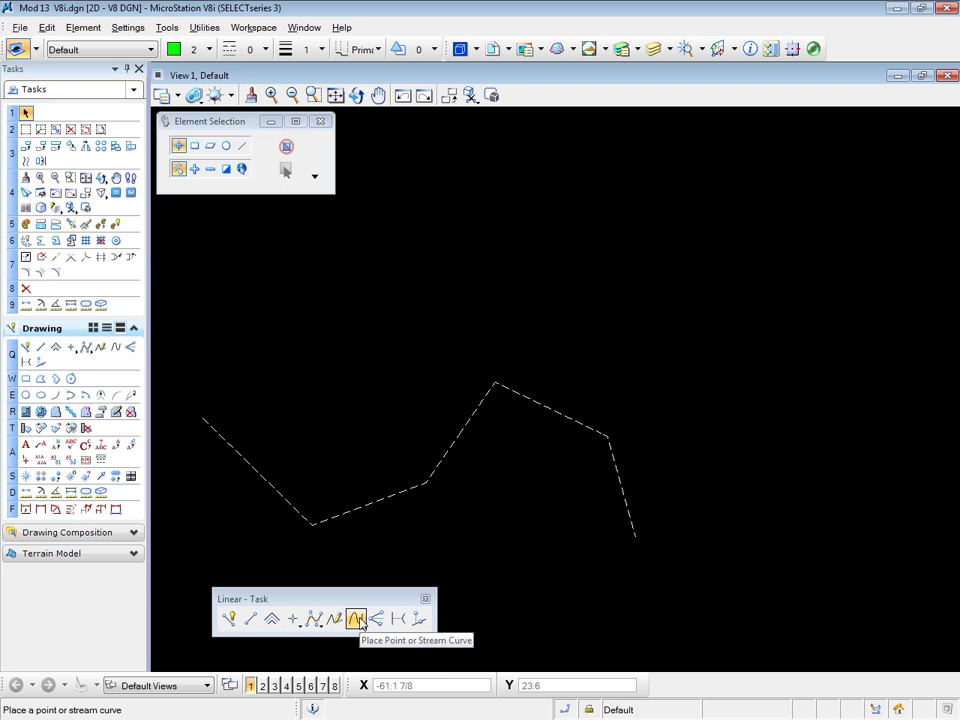
Step: Draw a freehand curve arching over the dashed zigzag with the Stream placement method
left_click(357, 619)
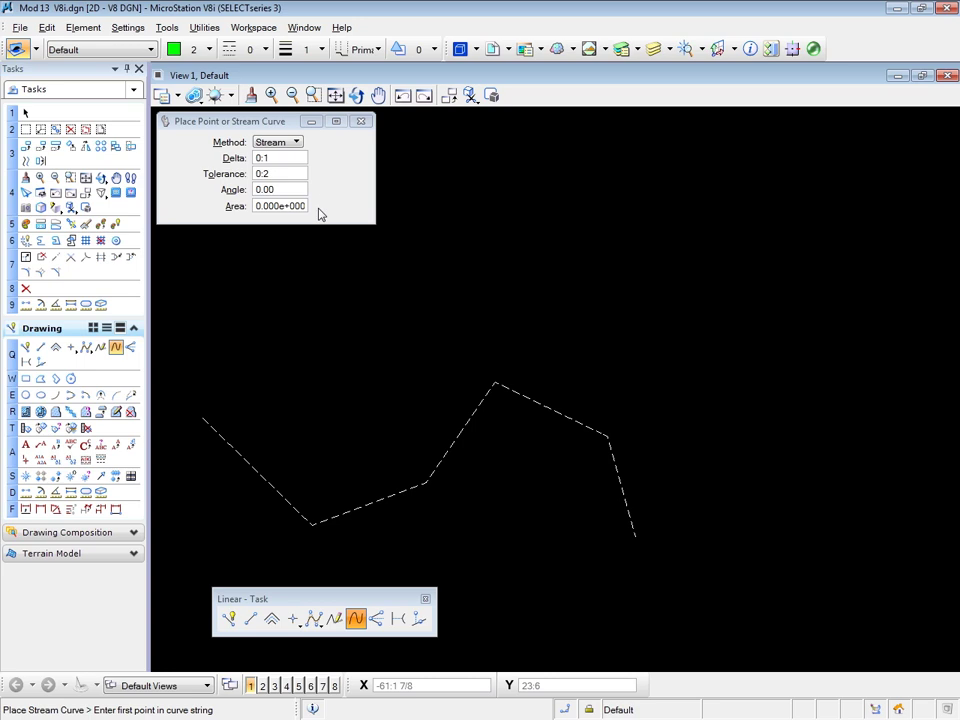
left_click(296, 144)
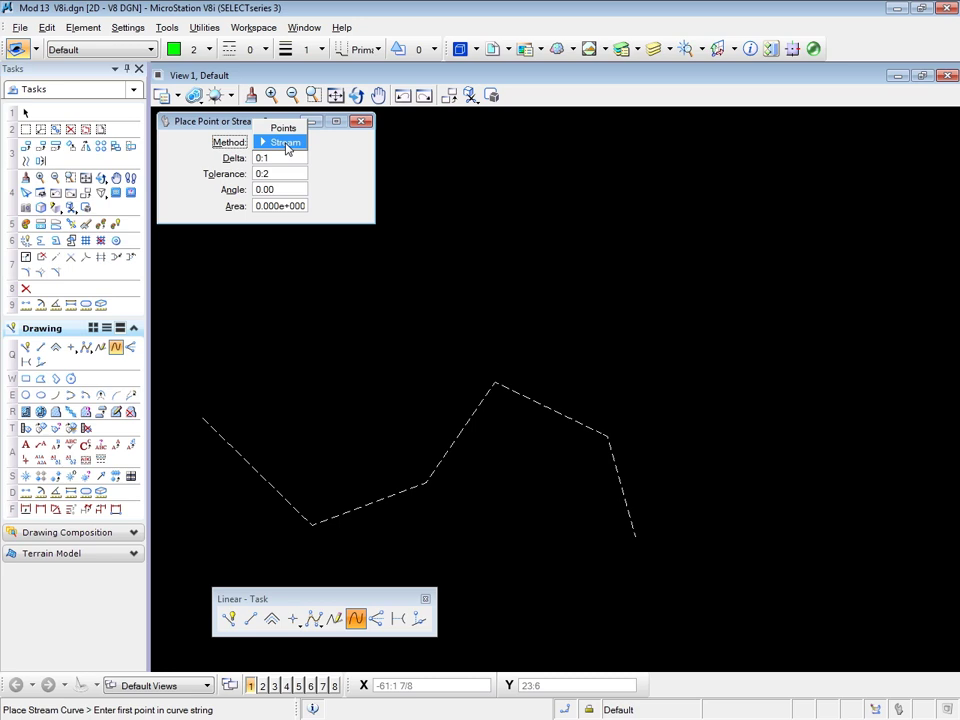
left_click(286, 144)
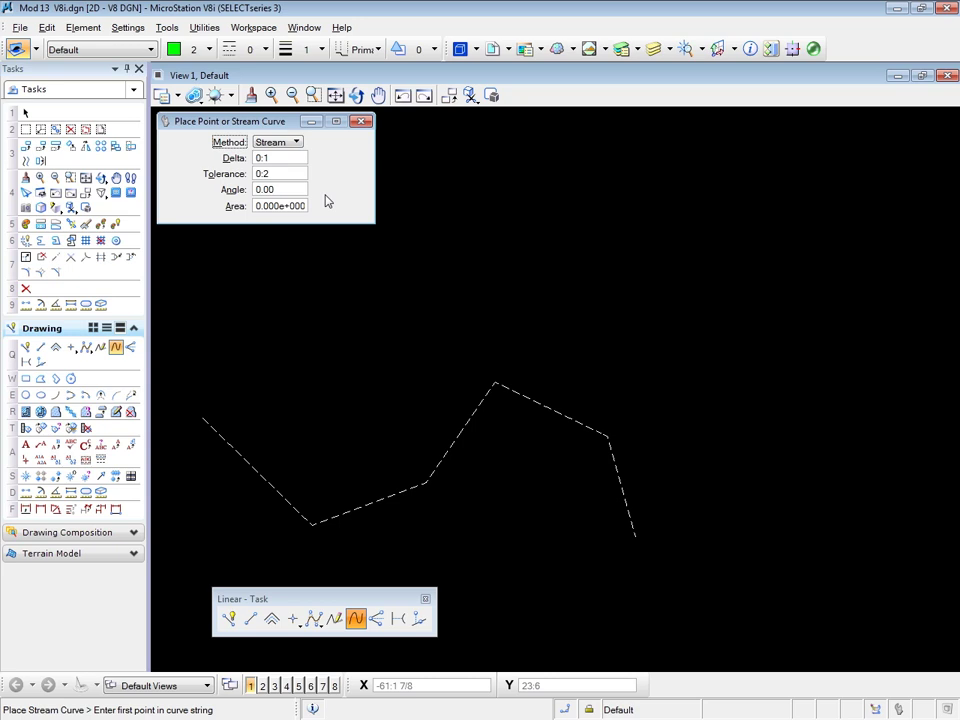
left_click(329, 330)
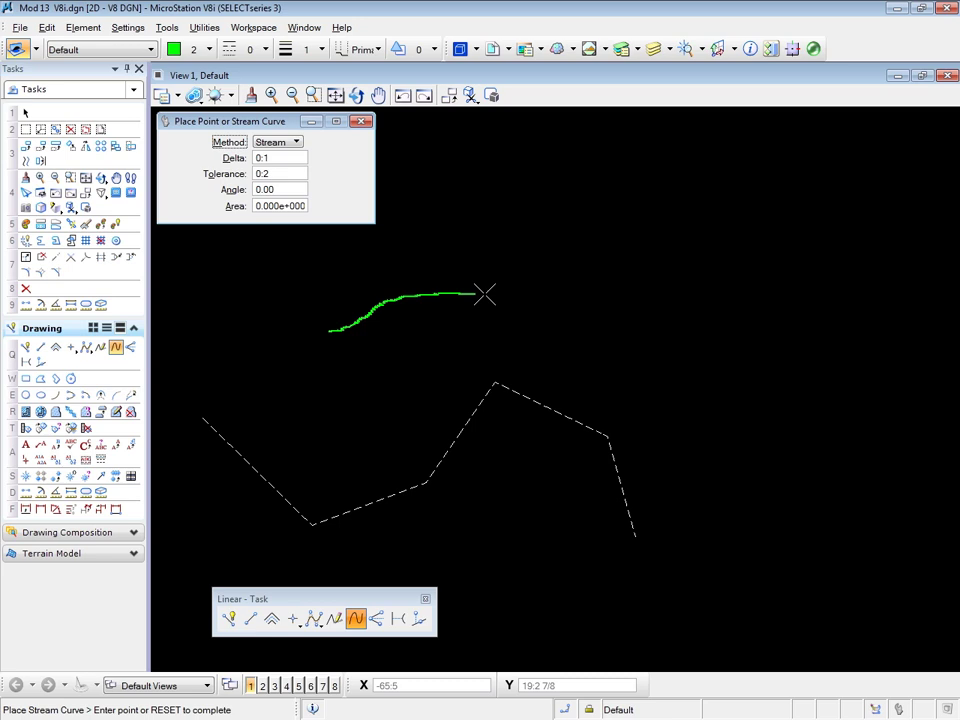
right_click(681, 411)
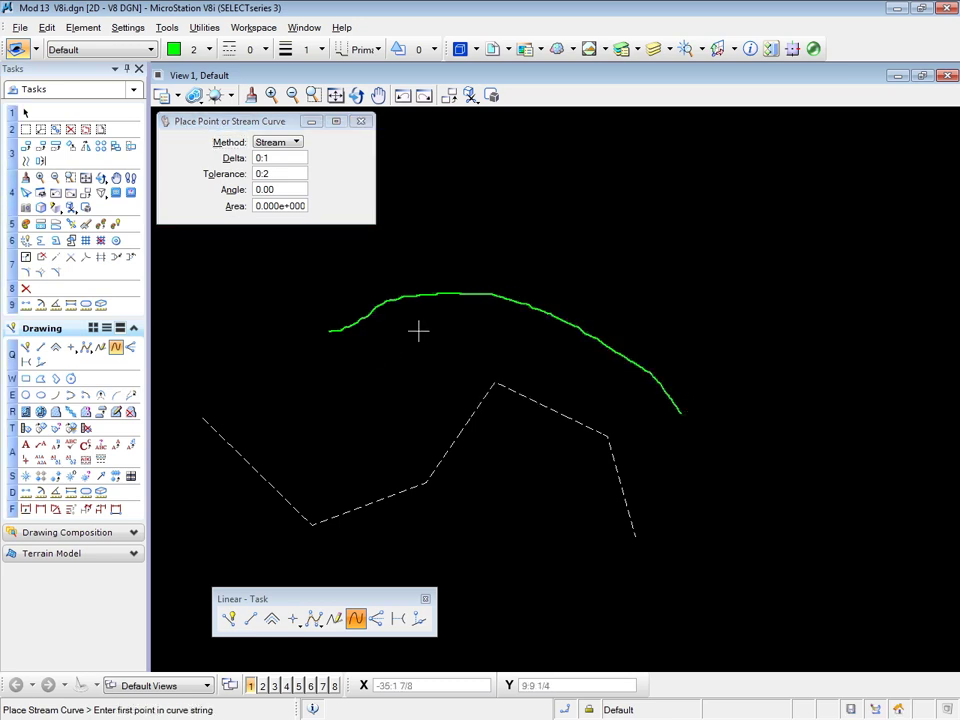
Step: Zoom in and out to inspect the stream curve, then undo it with Ctrl+Z
scroll(418, 290, "up", 2)
scroll(420, 293, "up", 5)
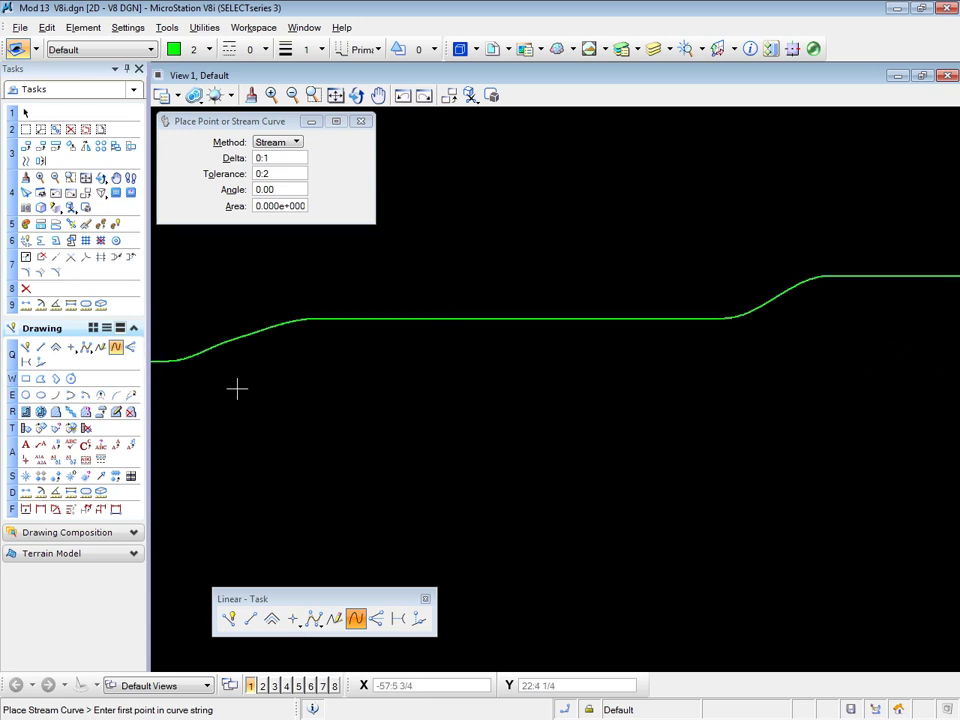
scroll(225, 383, "down", 2)
scroll(680, 303, "up", 5)
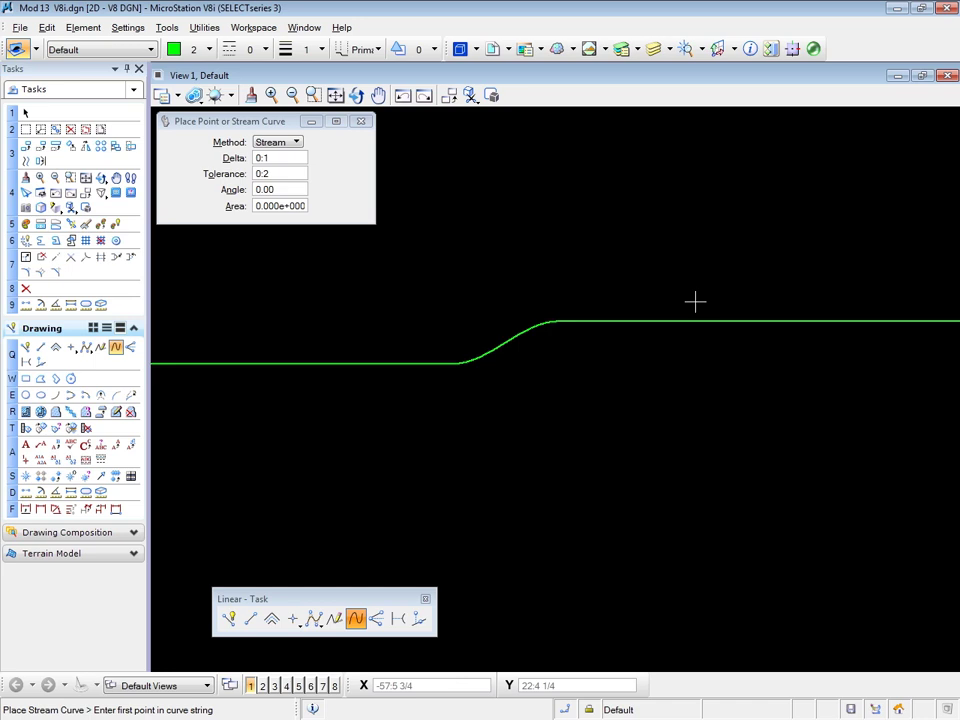
scroll(553, 298, "up", 1)
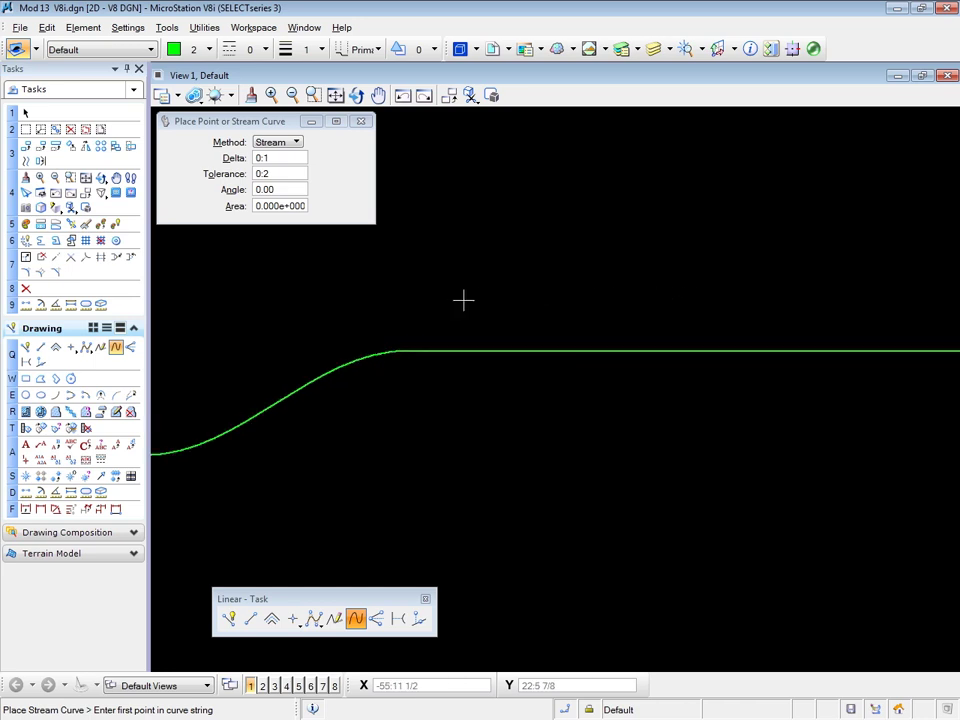
scroll(320, 378, "down", 8)
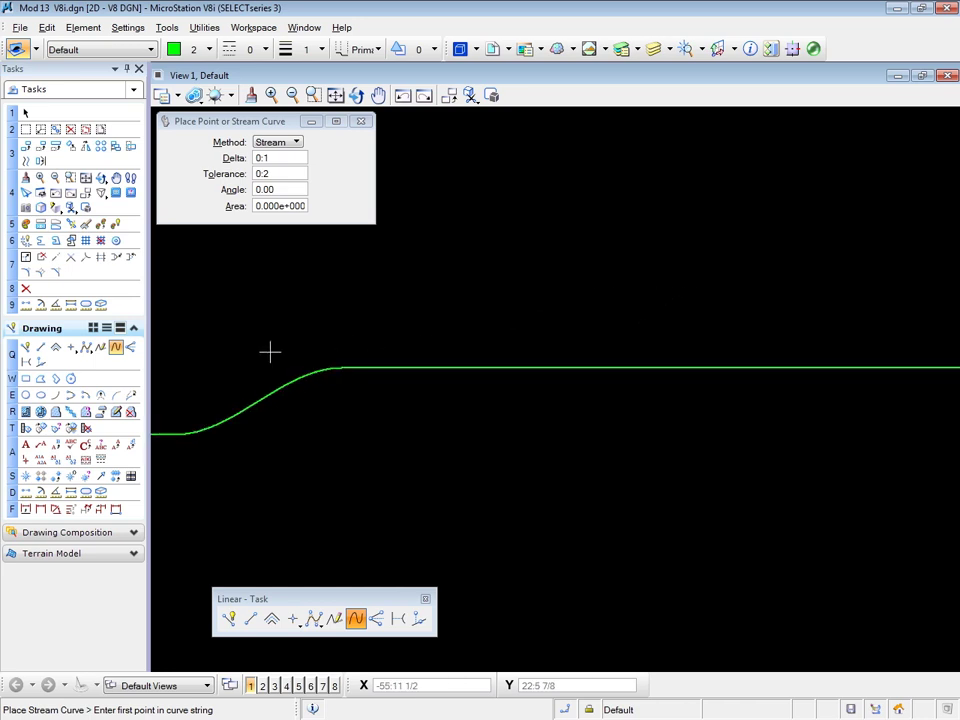
scroll(465, 381, "down", 1)
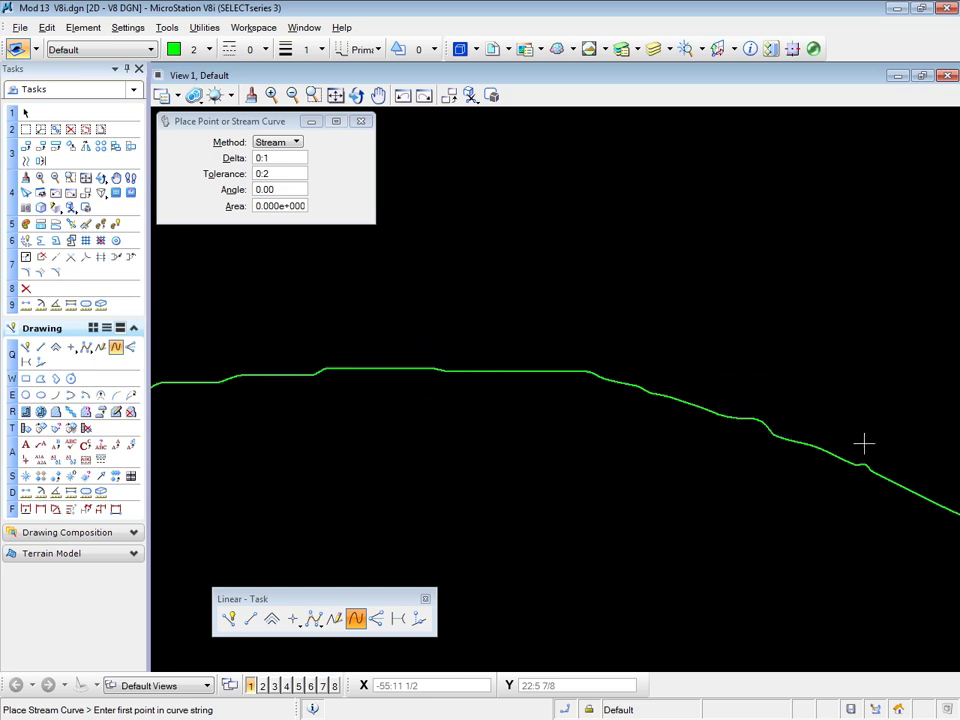
scroll(778, 429, "up", 5)
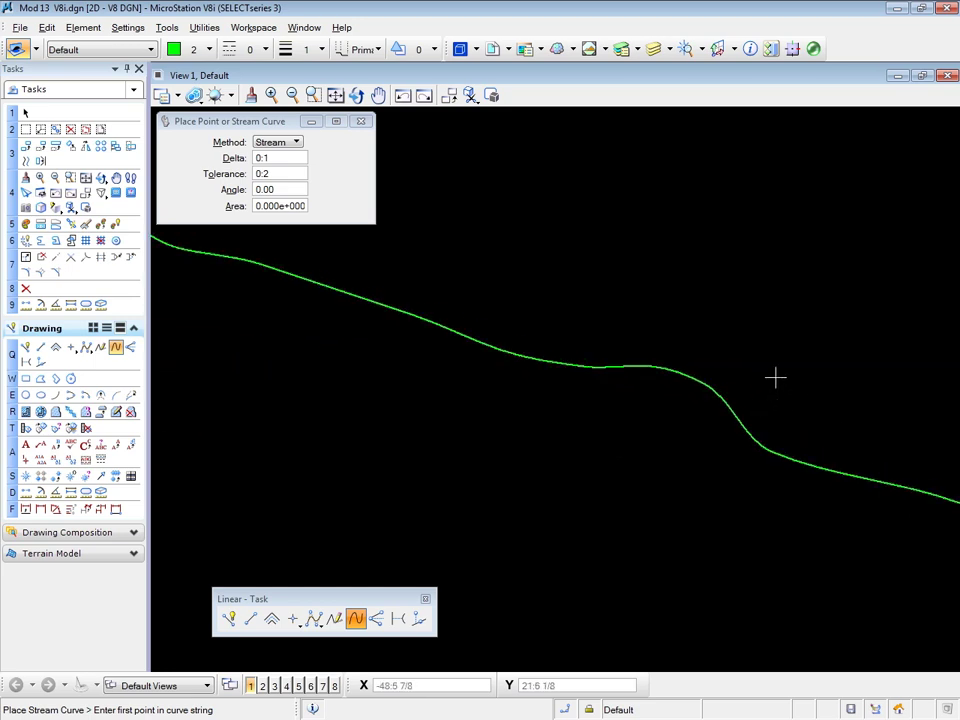
scroll(777, 373, "down", 2)
scroll(700, 345, "down", 2)
scroll(580, 300, "down", 1)
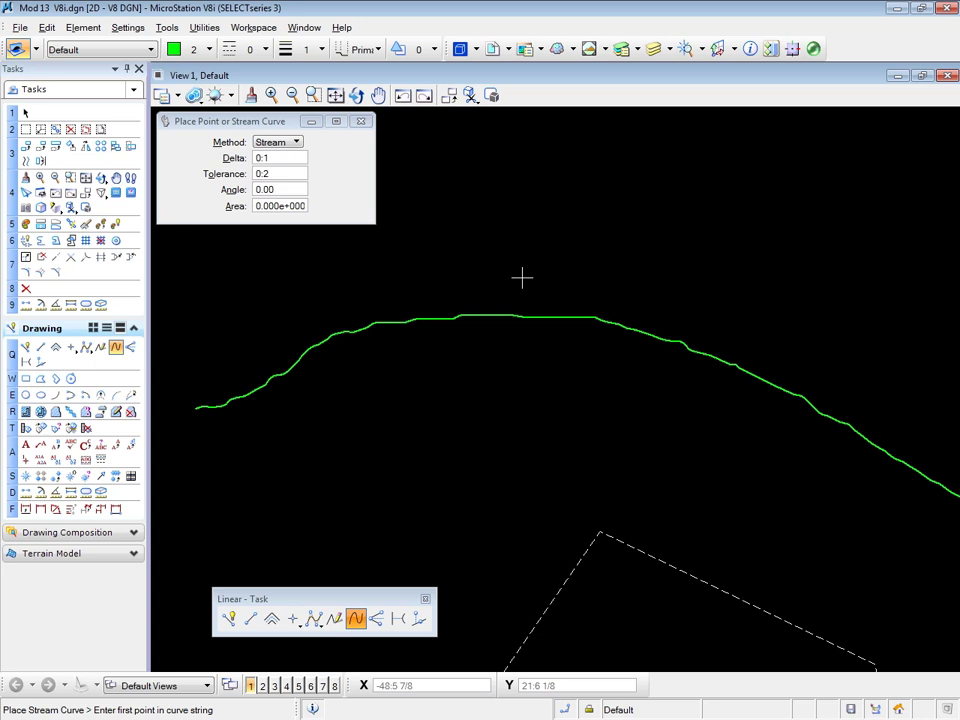
scroll(470, 274, "down", 2)
scroll(370, 272, "down", 1)
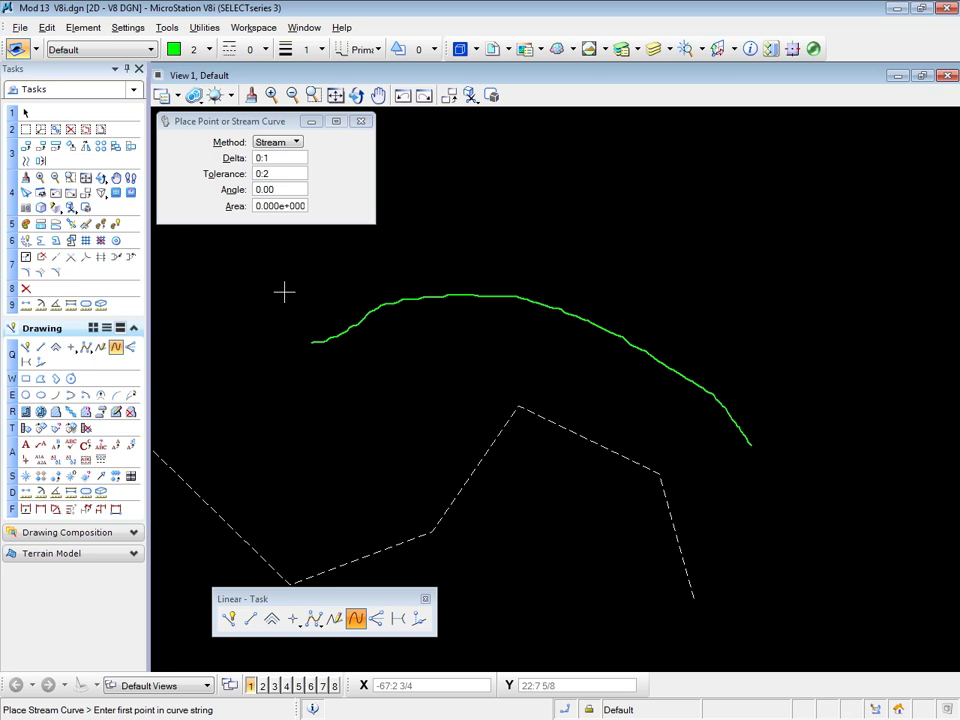
key("ctrl+z")
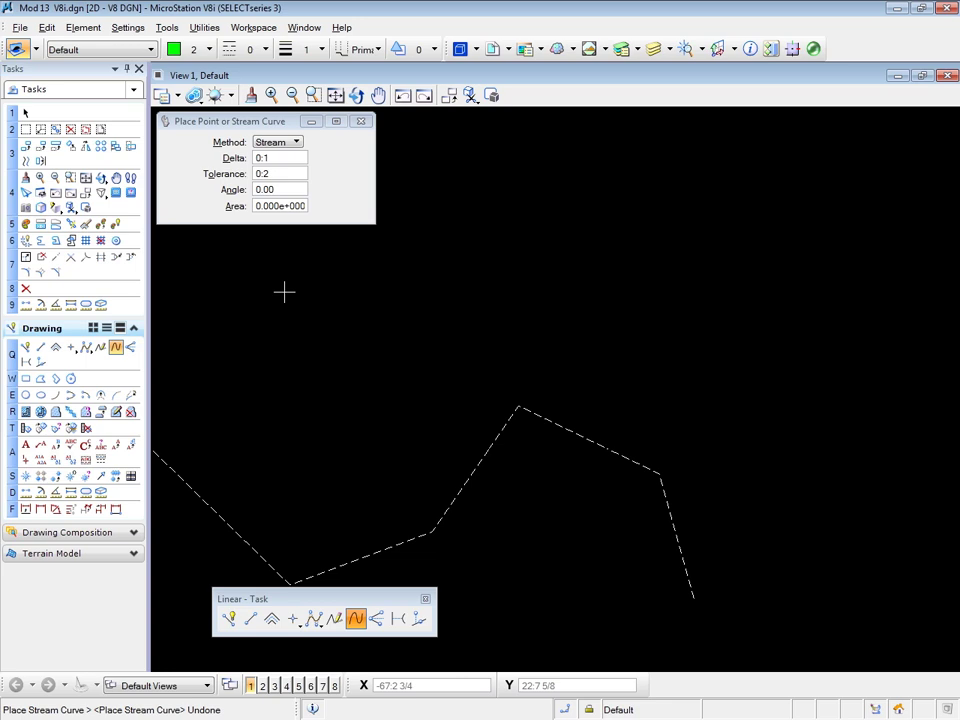
Step: Float the Create Curves toolbox beside the Linear toolbox, with B-spline by Points active
left_click(313, 619)
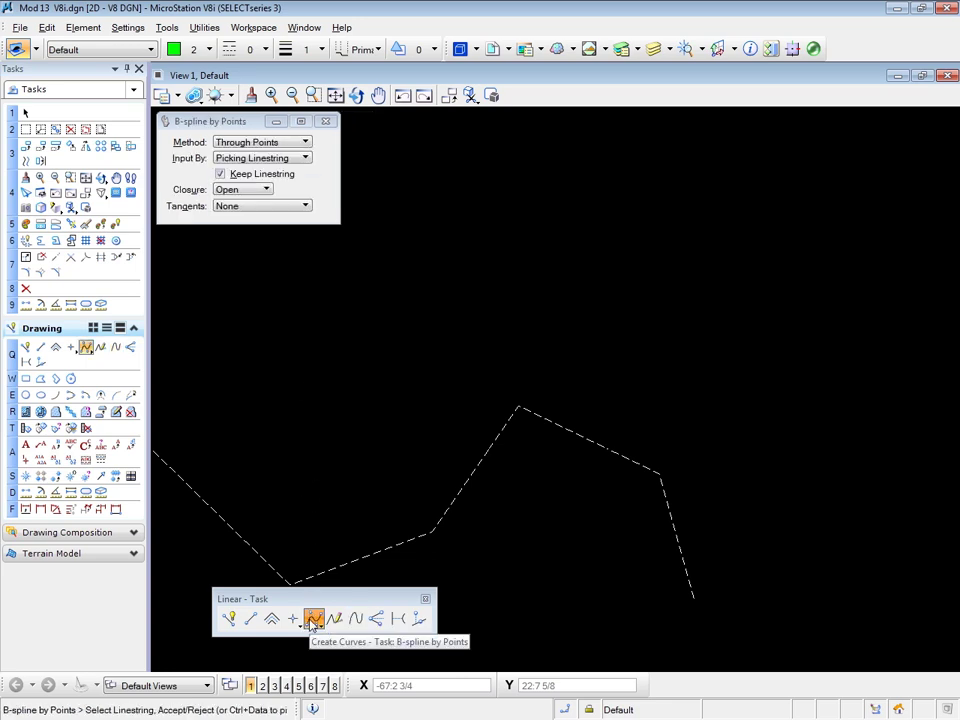
left_click(313, 620)
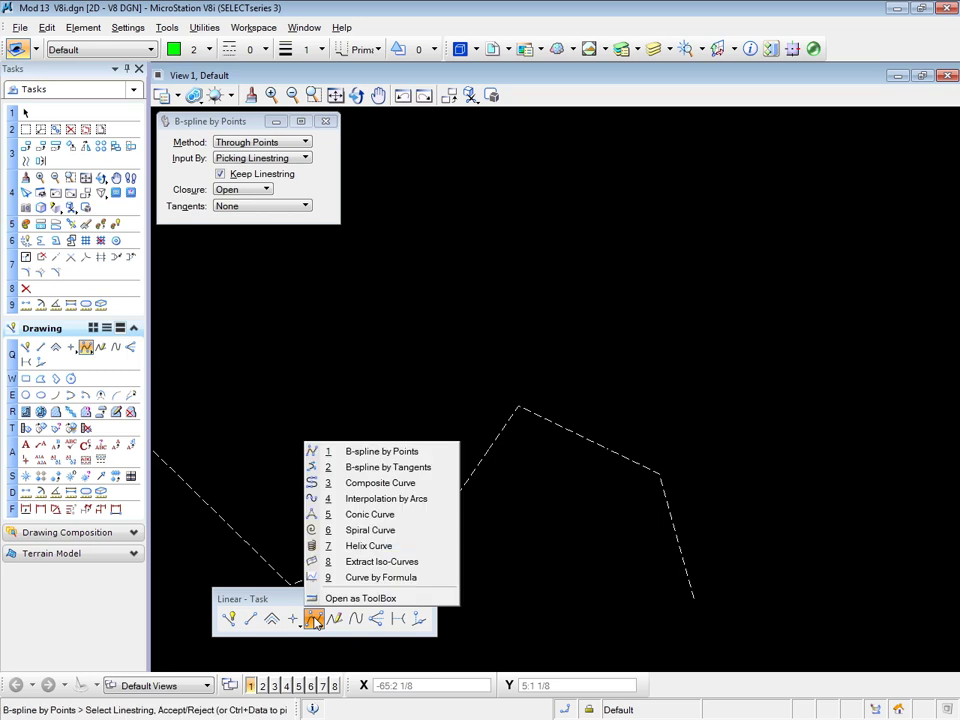
left_click(347, 599)
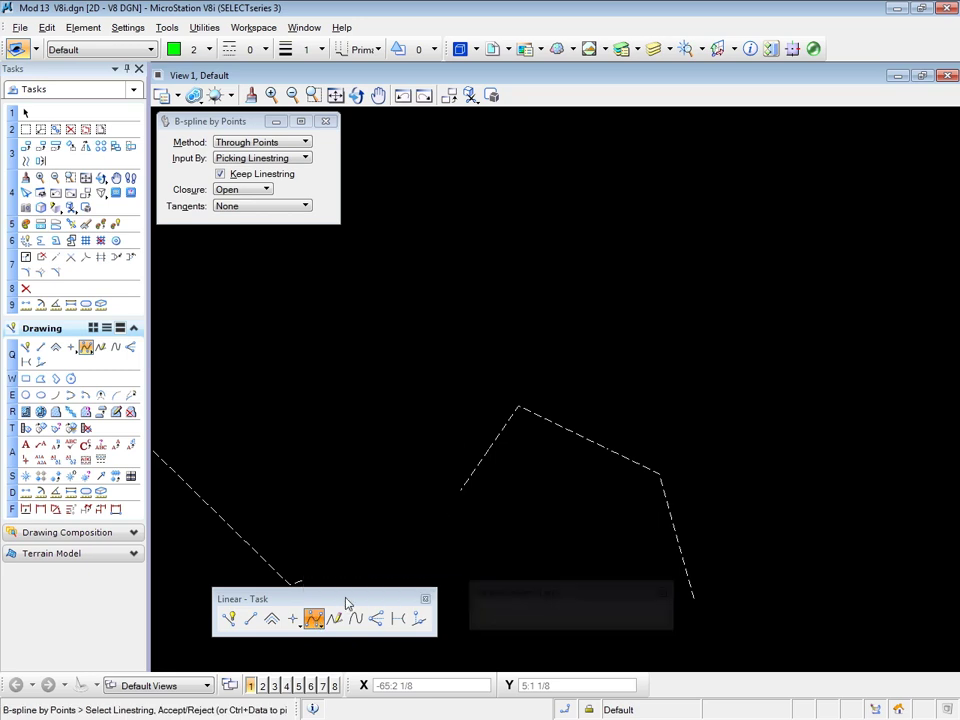
left_click_drag(465, 591, 568, 596)
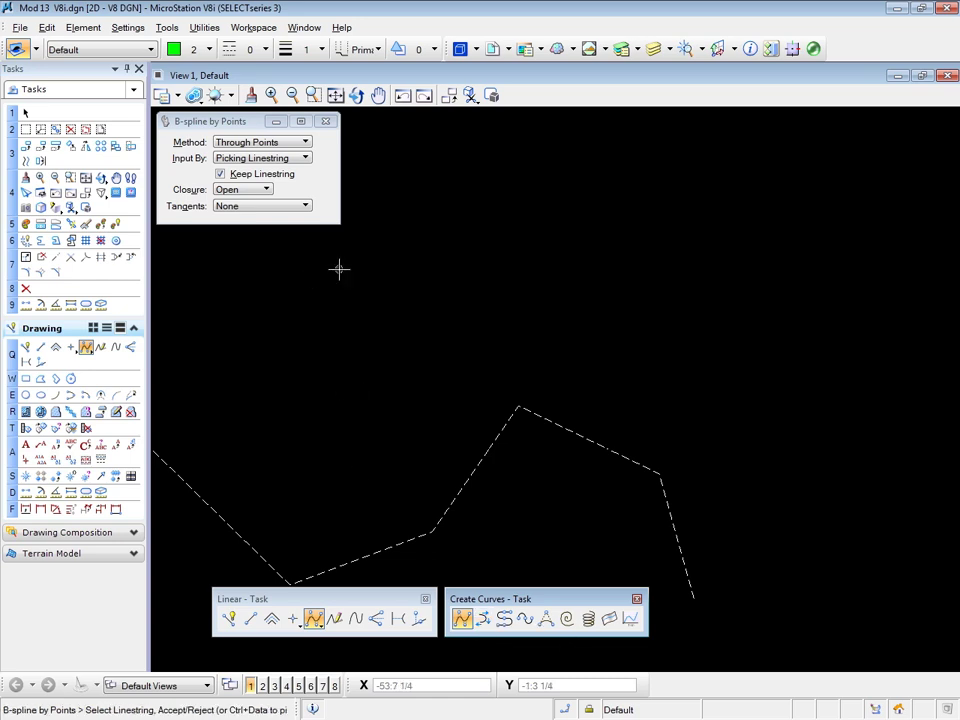
Step: Open Tools > Curves as a floating toolbox and park it beside Create Curves
left_click(166, 27)
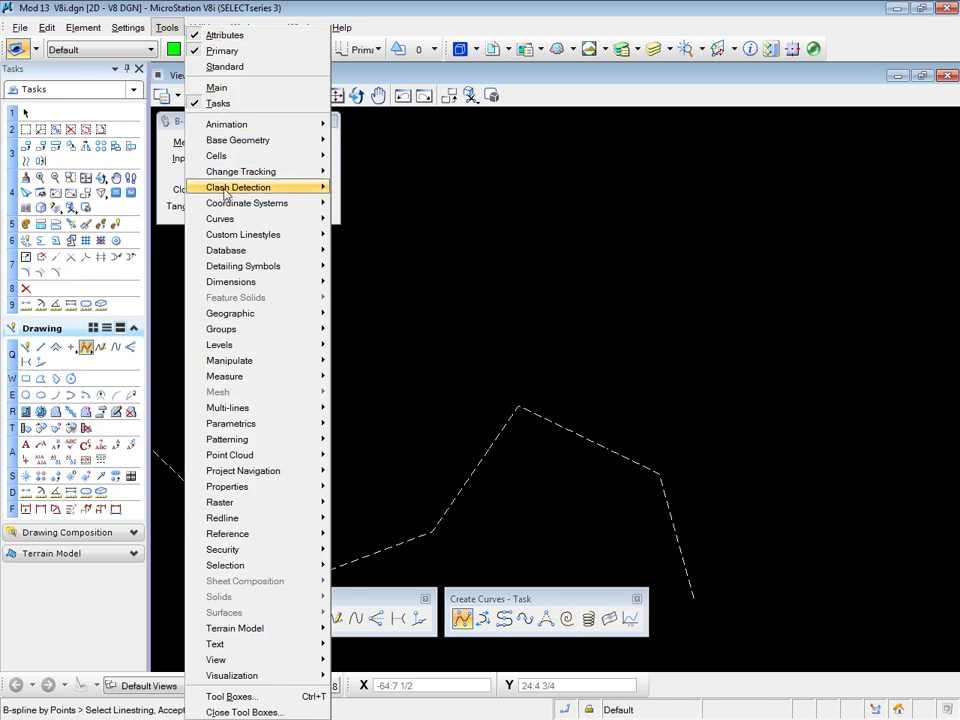
mouse_move(223, 222)
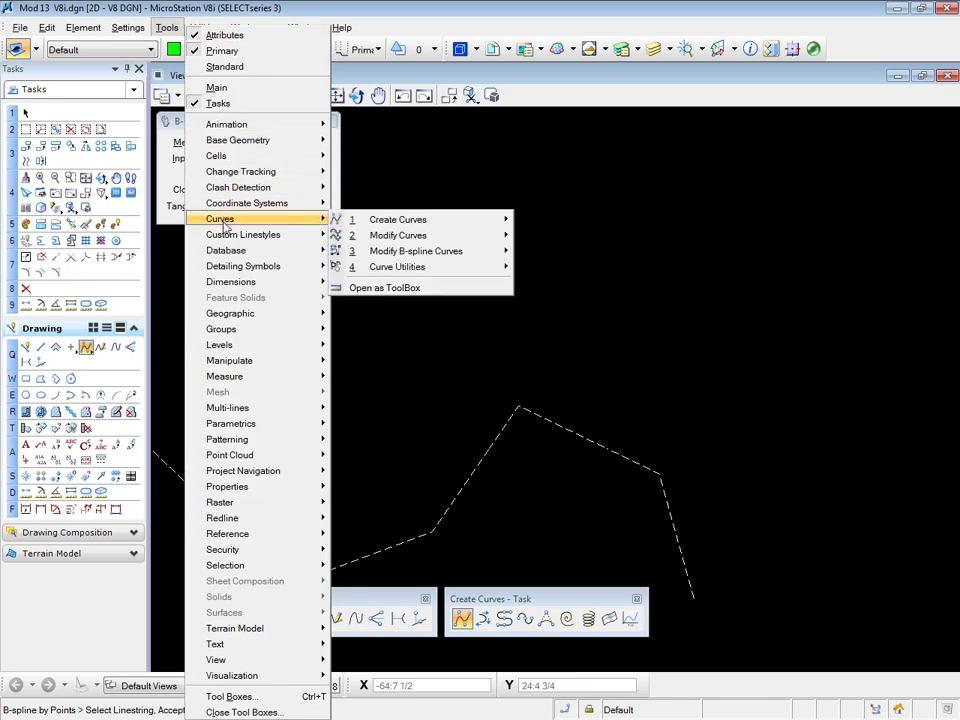
left_click(383, 289)
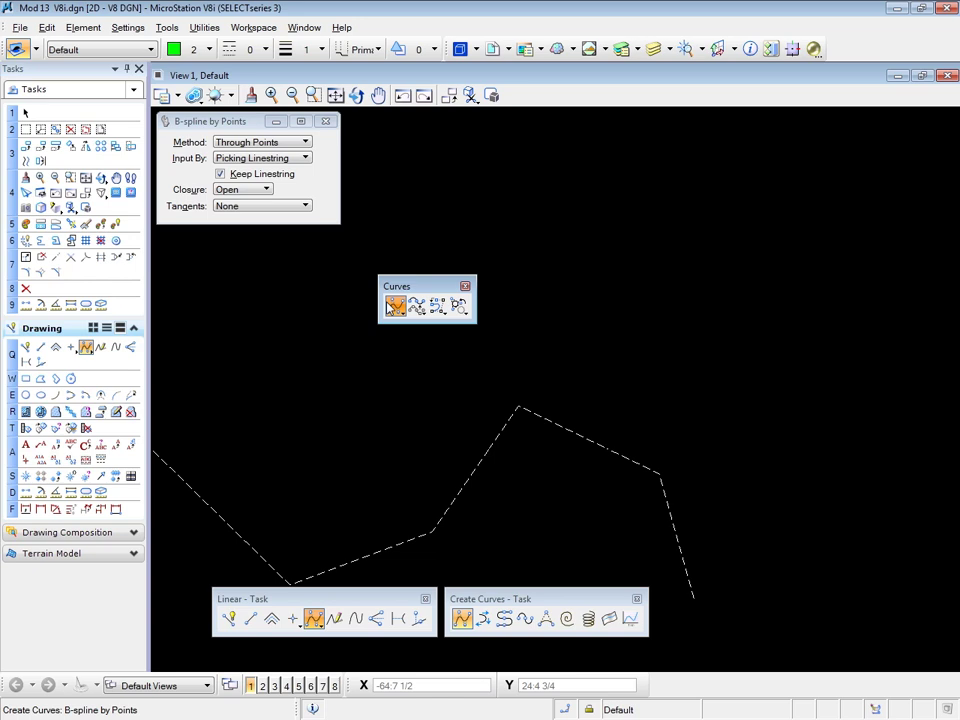
left_click_drag(392, 290, 673, 602)
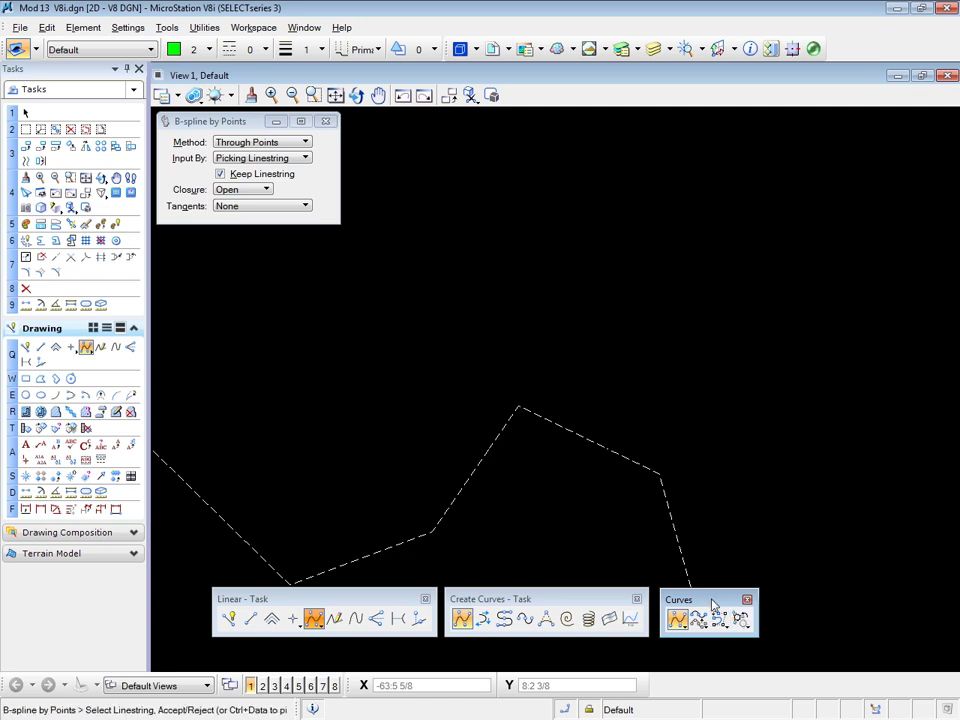
Step: Keep B-spline by Points, through points, as the active curve tool
left_click(166, 28)
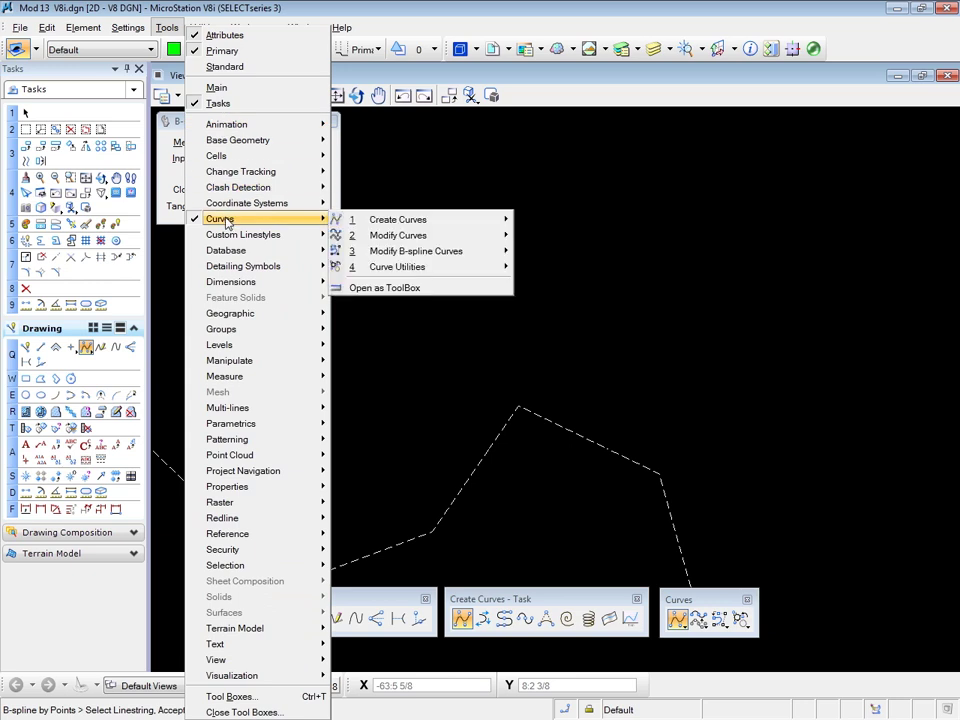
left_click(387, 323)
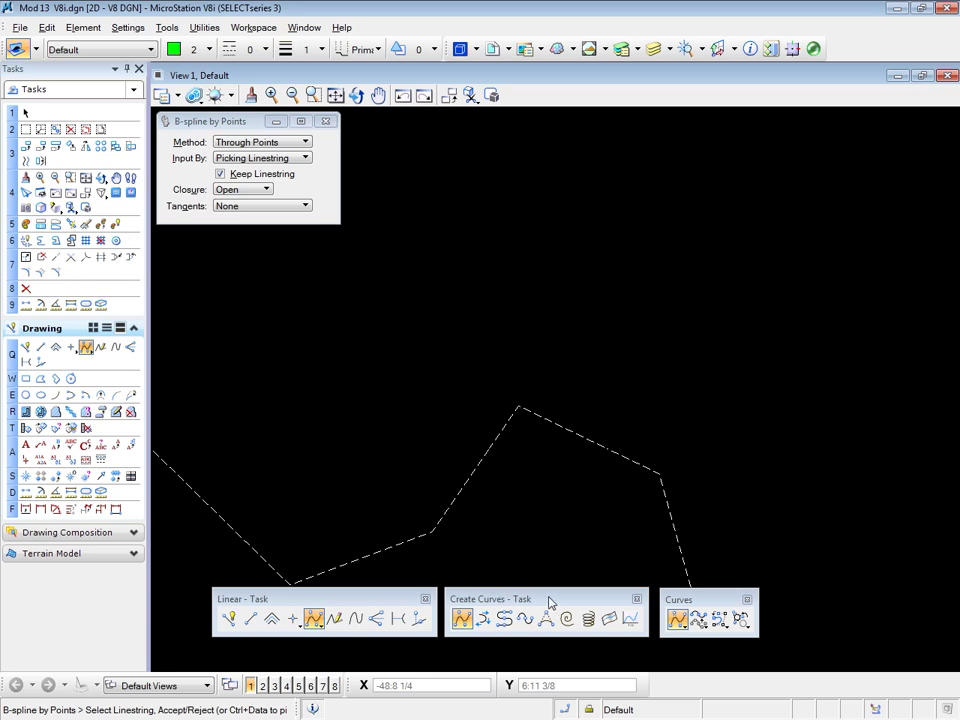
mouse_move(549, 600)
left_mouse_down()
mouse_move(555, 580)
mouse_move(545, 597)
left_mouse_up()
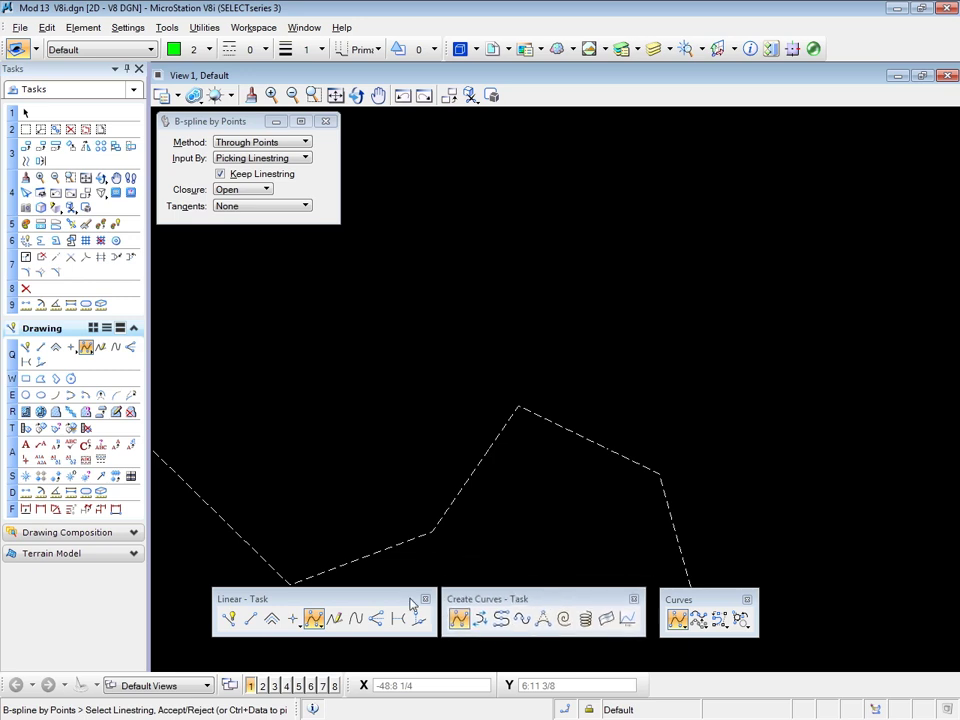
left_click(314, 619)
left_click(314, 619)
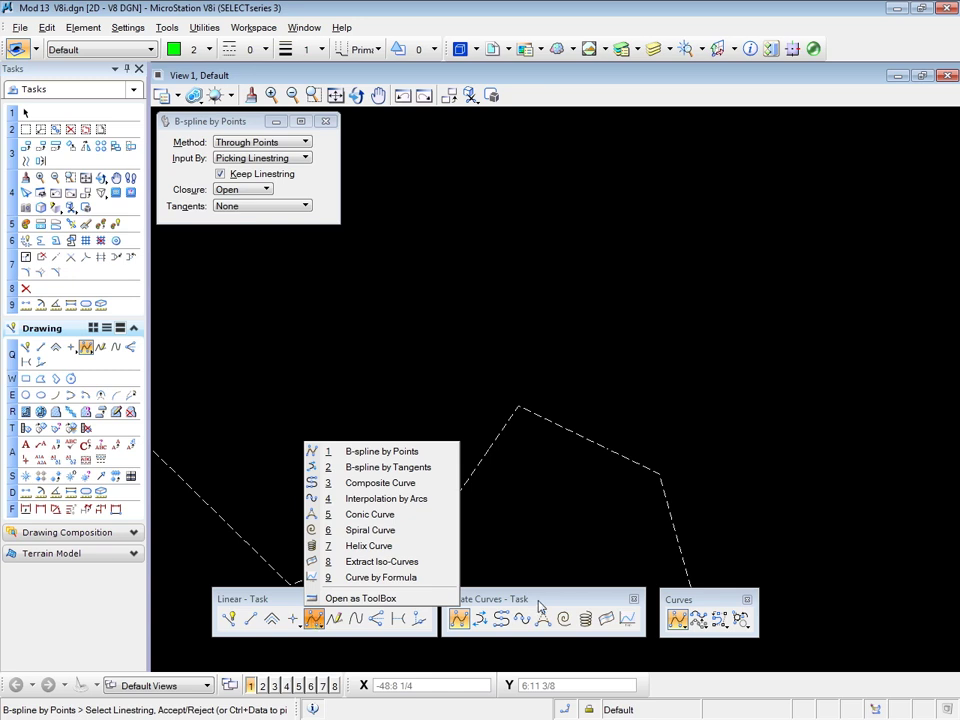
left_click(406, 453)
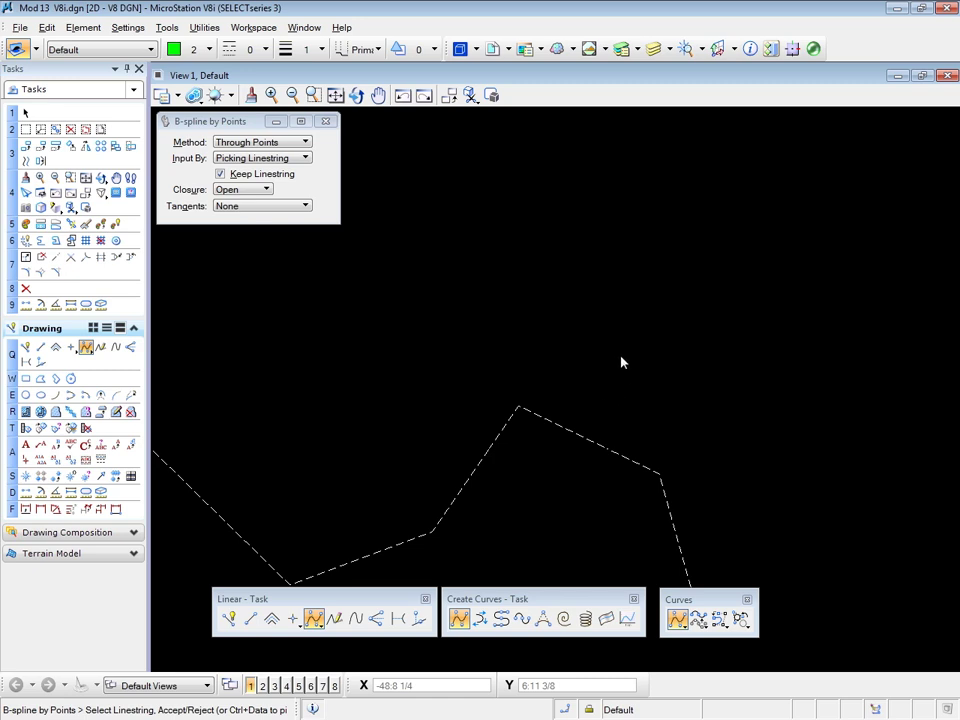
Step: Zoom View 1 so the dashed linestring fills most of the view
scroll(621, 362, "down", 3)
scroll(628, 356, "up", 1)
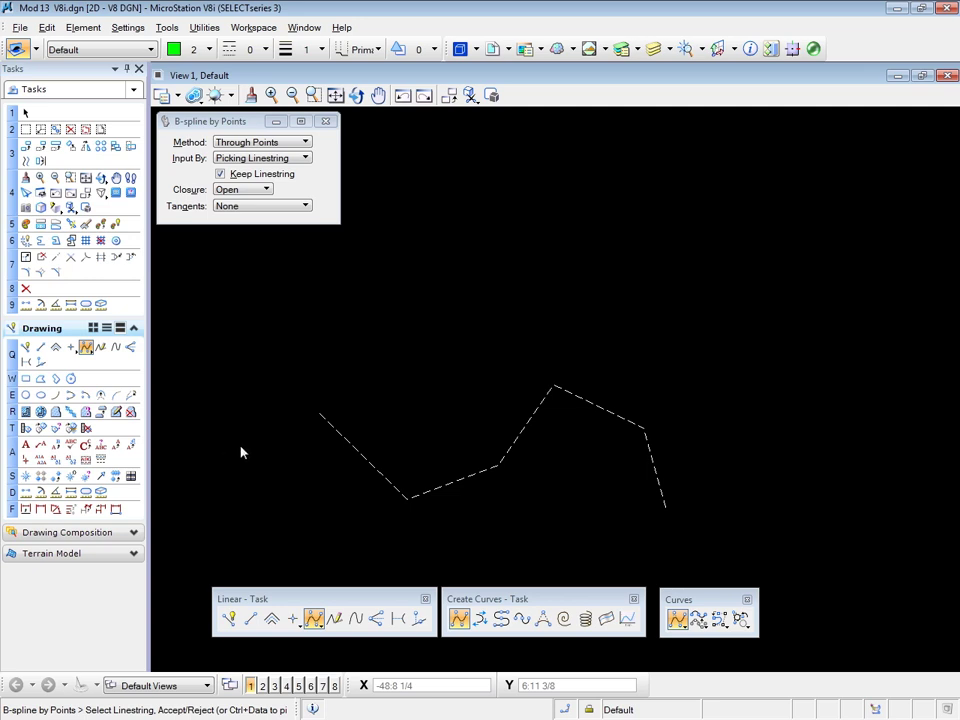
scroll(203, 441, "down", 2)
scroll(347, 457, "up", 3)
scroll(346, 461, "up", 1)
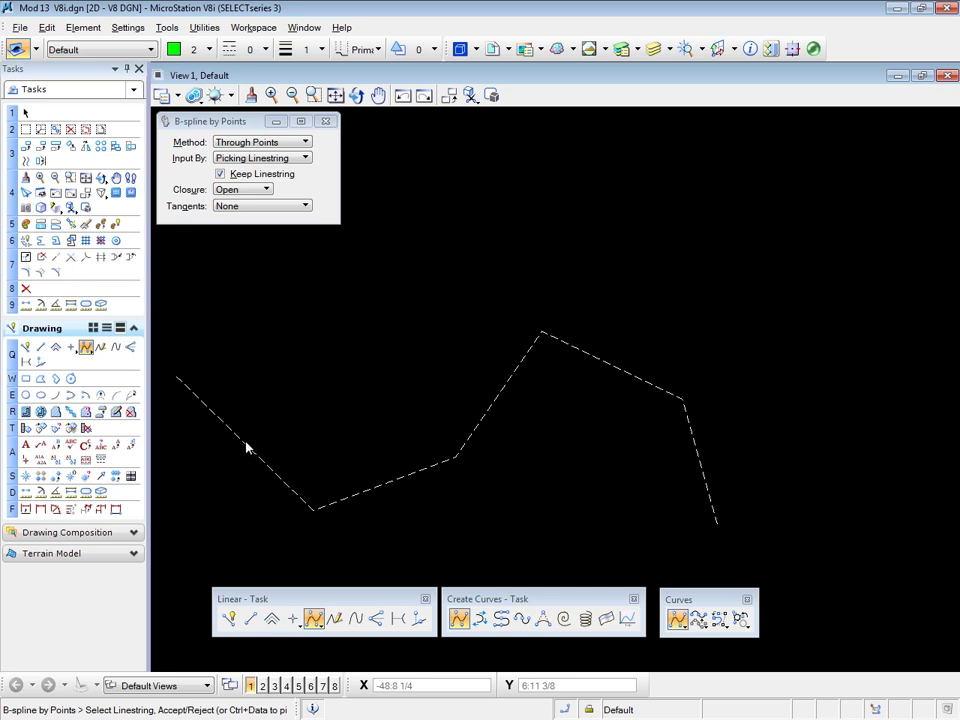
left_click(297, 142)
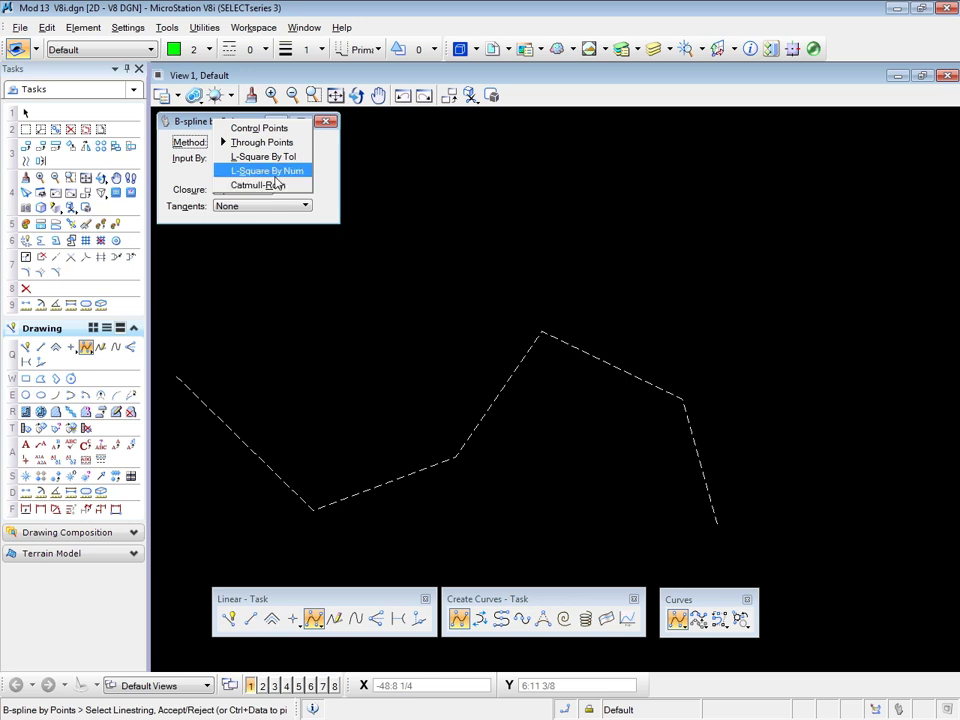
left_click(269, 145)
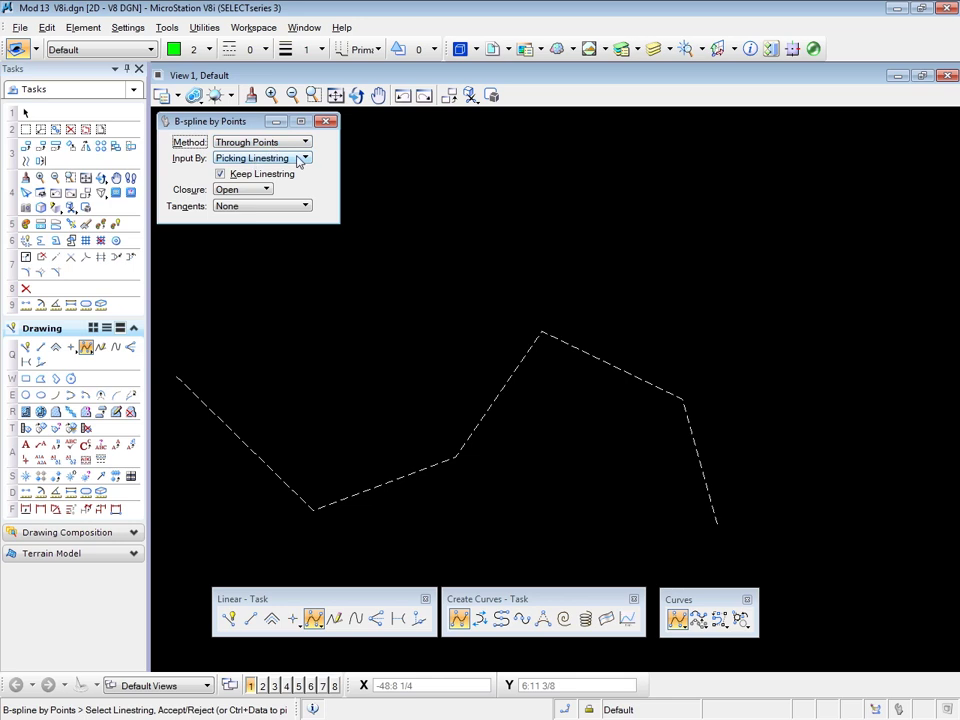
left_click(298, 160)
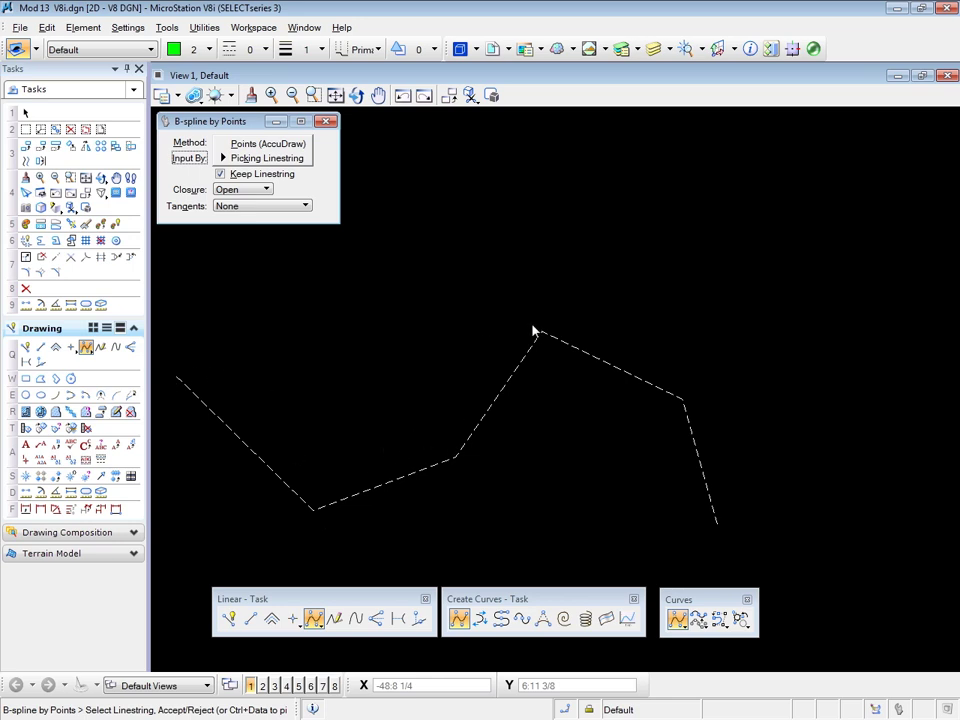
left_click(284, 162)
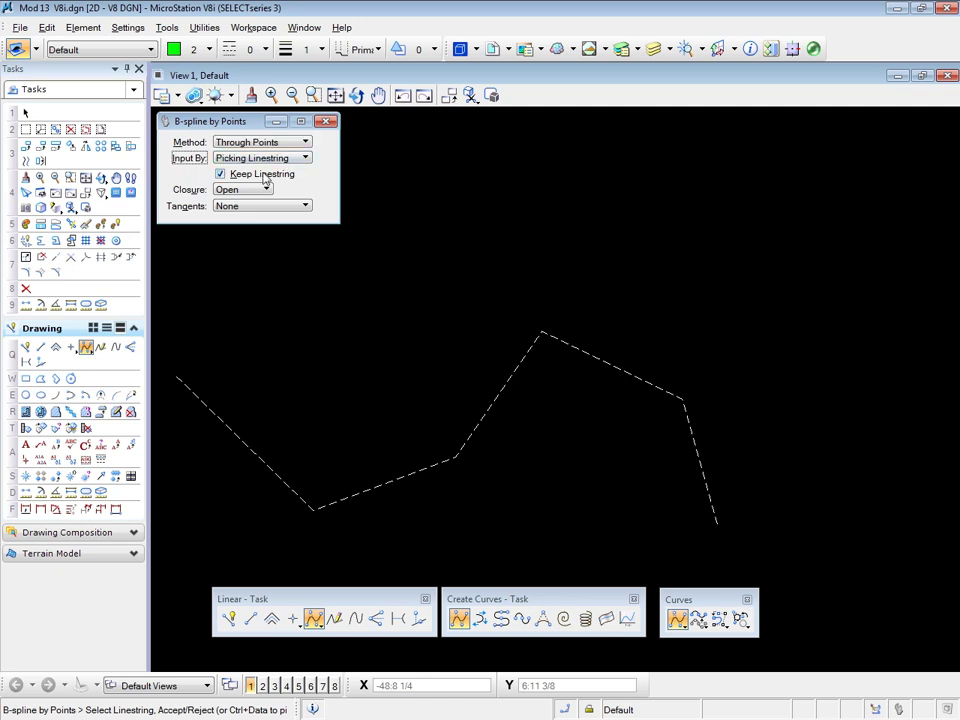
left_click(231, 190)
left_click(231, 190)
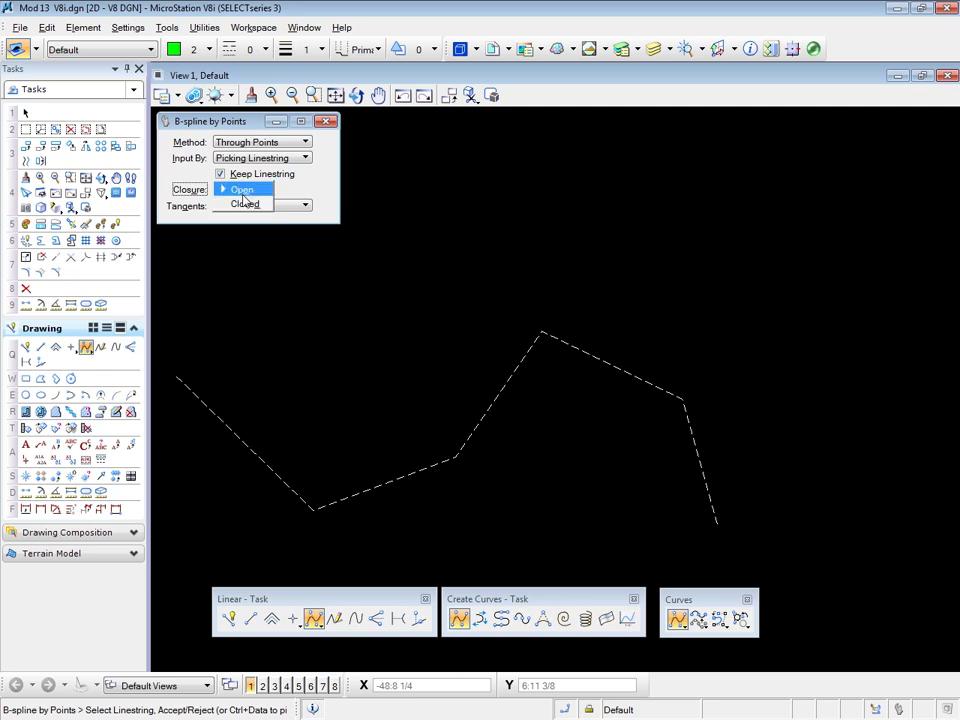
left_click(248, 189)
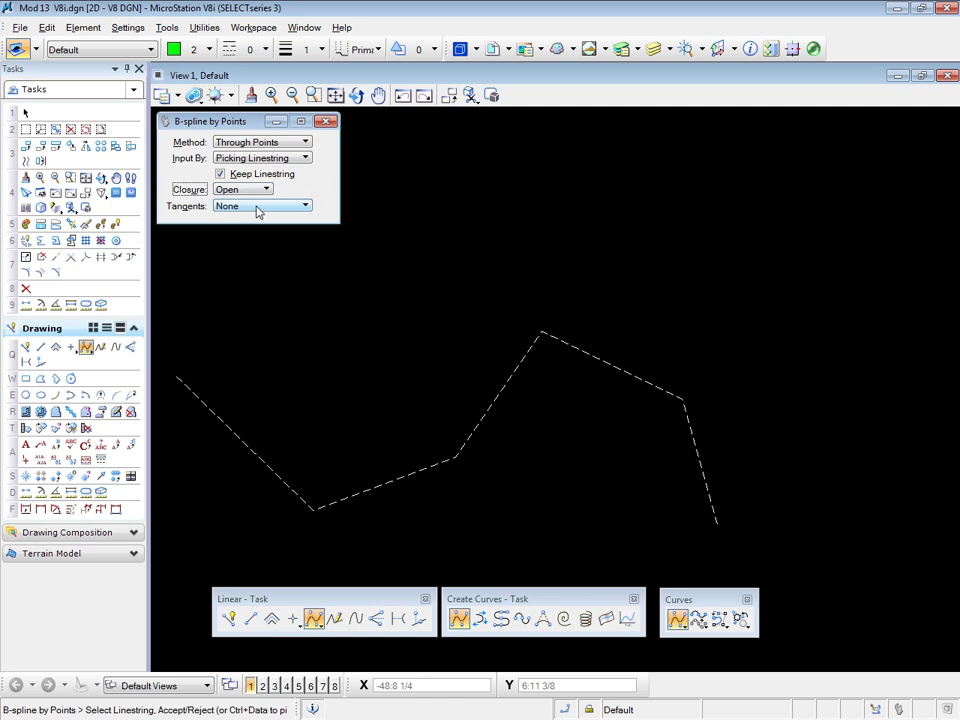
left_click(257, 208)
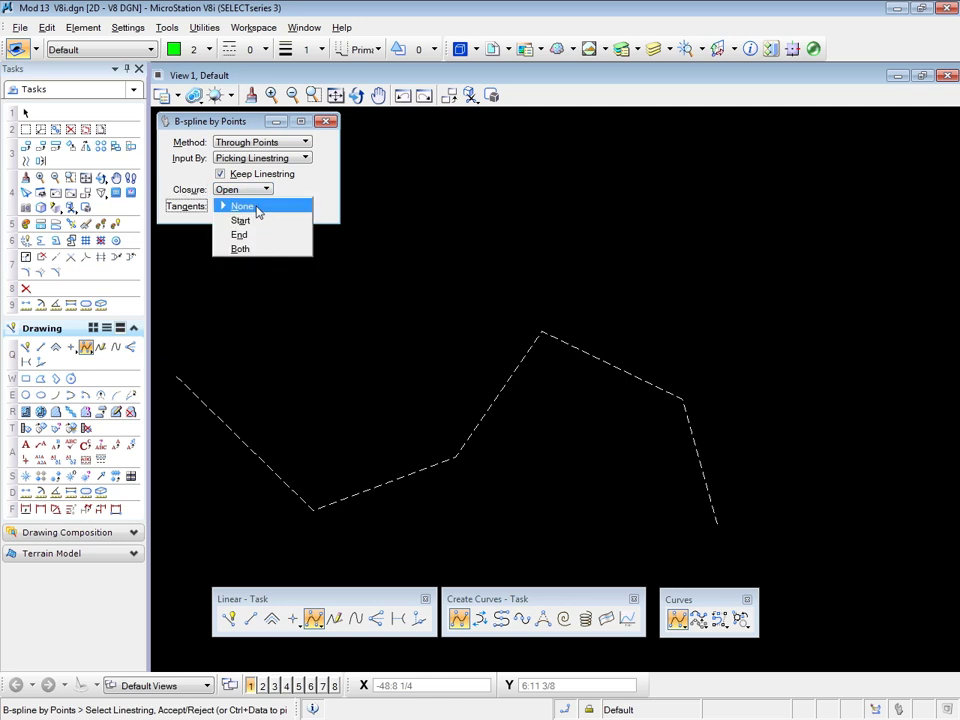
left_click(257, 210)
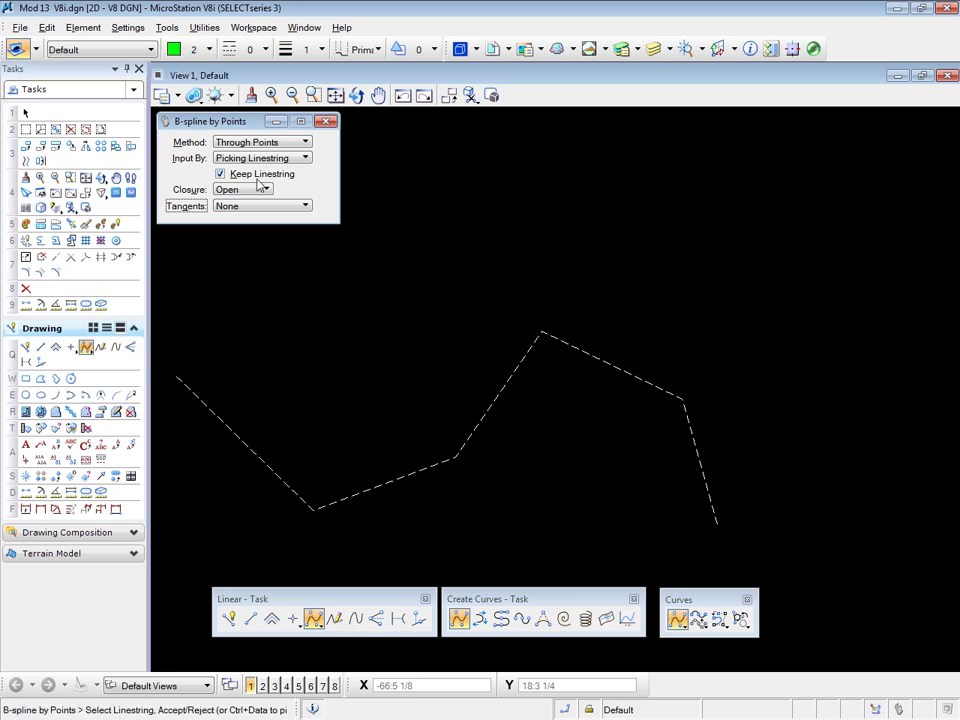
Step: Pick the dashed linestring and accept to fit a B-spline through all its vertices
left_click(238, 430)
left_click(255, 413)
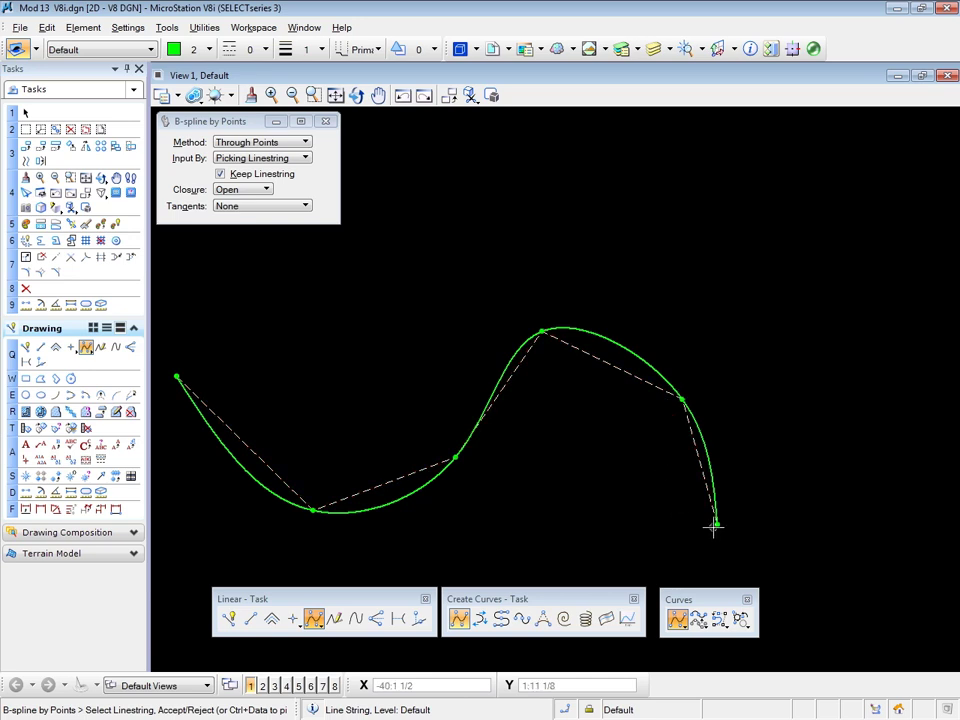
Step: Set the B-spline method to Control Points with order 4
left_click(294, 141)
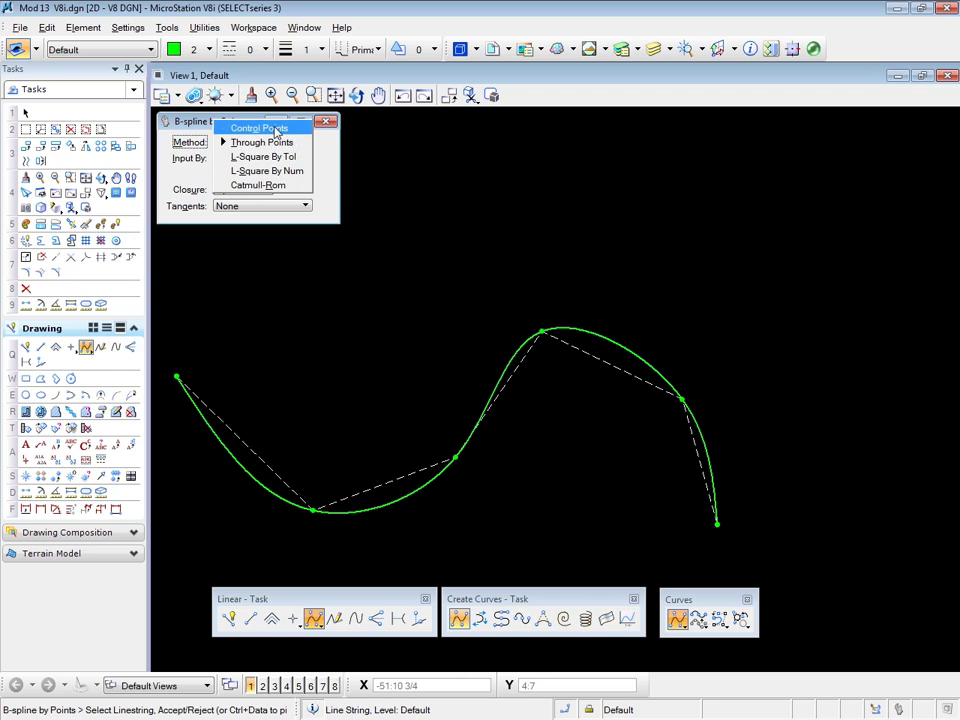
left_click(274, 129)
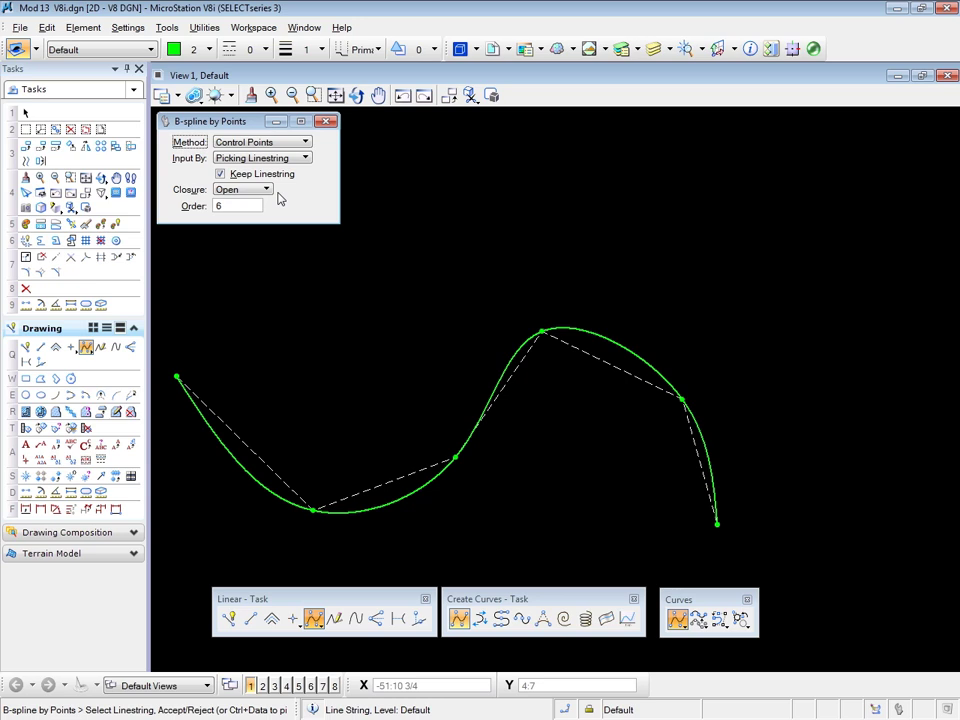
double_click(219, 206)
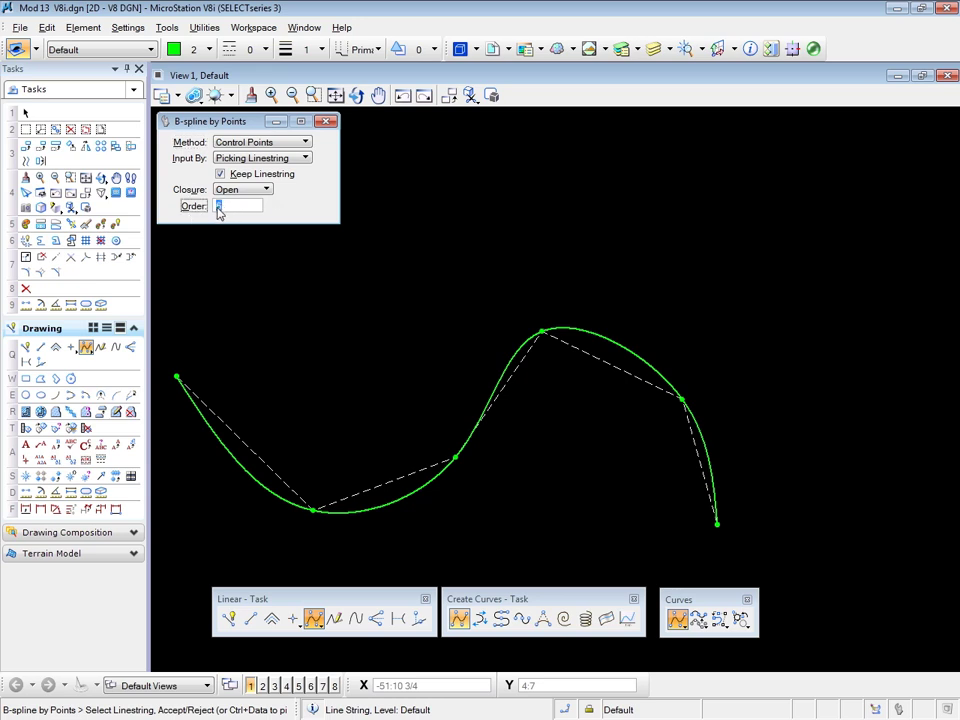
type("4")
key("Tab")
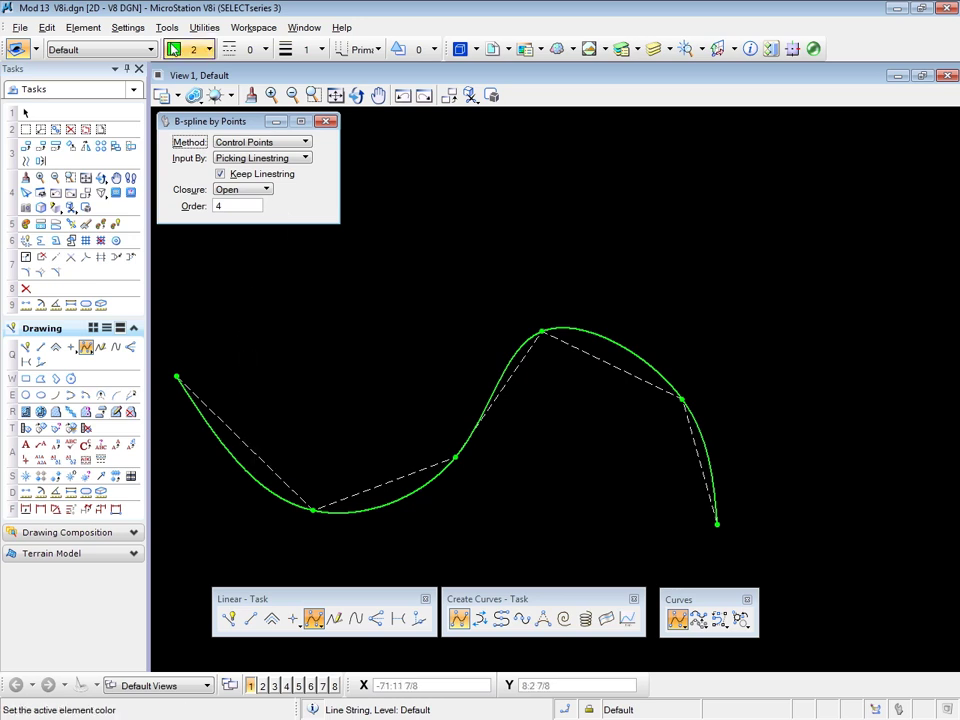
Step: Make the active colour red and build the control-point B-spline from the dashed linestring
left_click(175, 48)
left_click(221, 123)
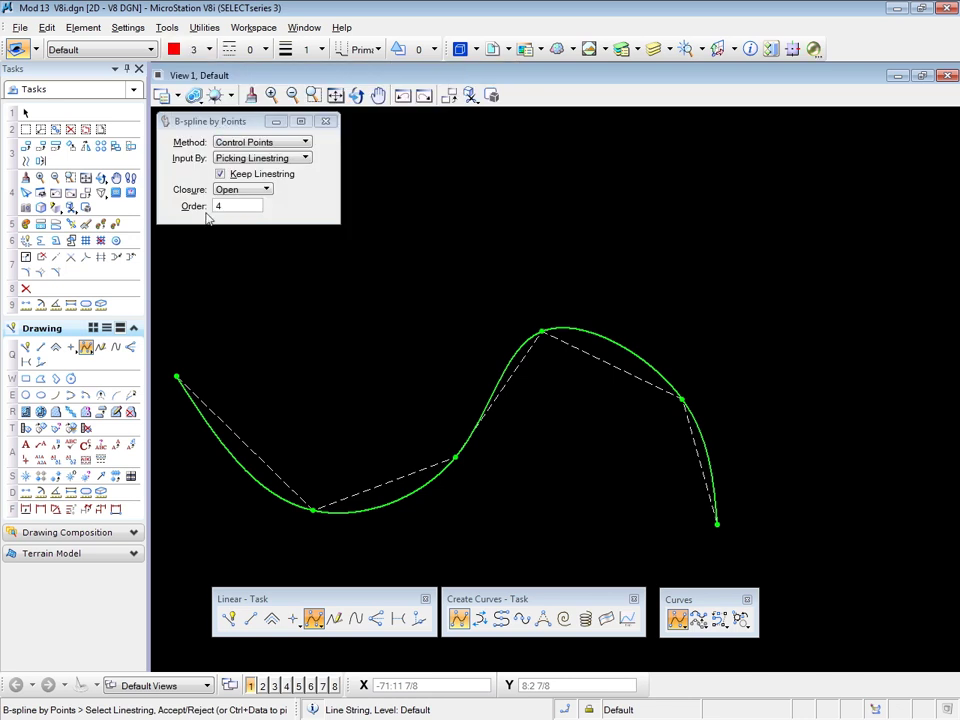
left_click(232, 427)
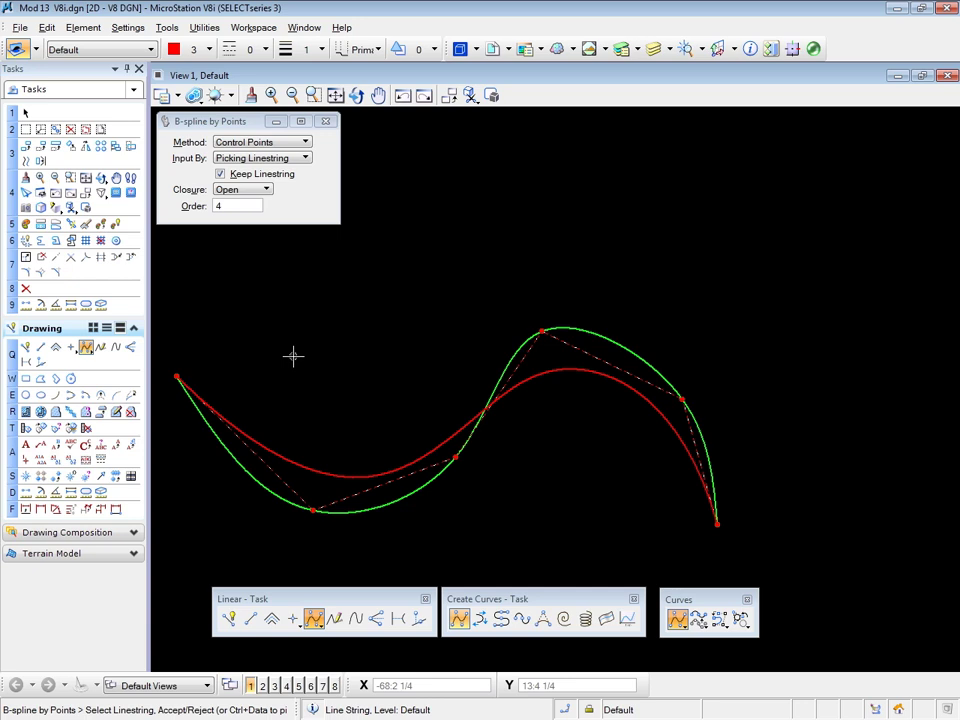
scroll(298, 521, "up", 3)
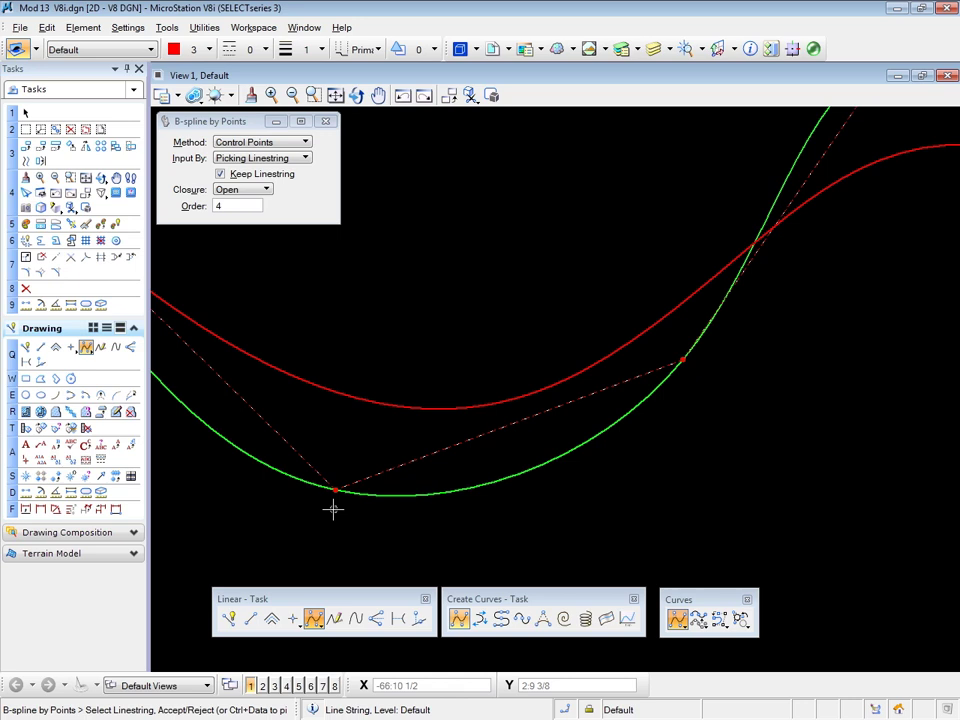
scroll(376, 511, "down", 3)
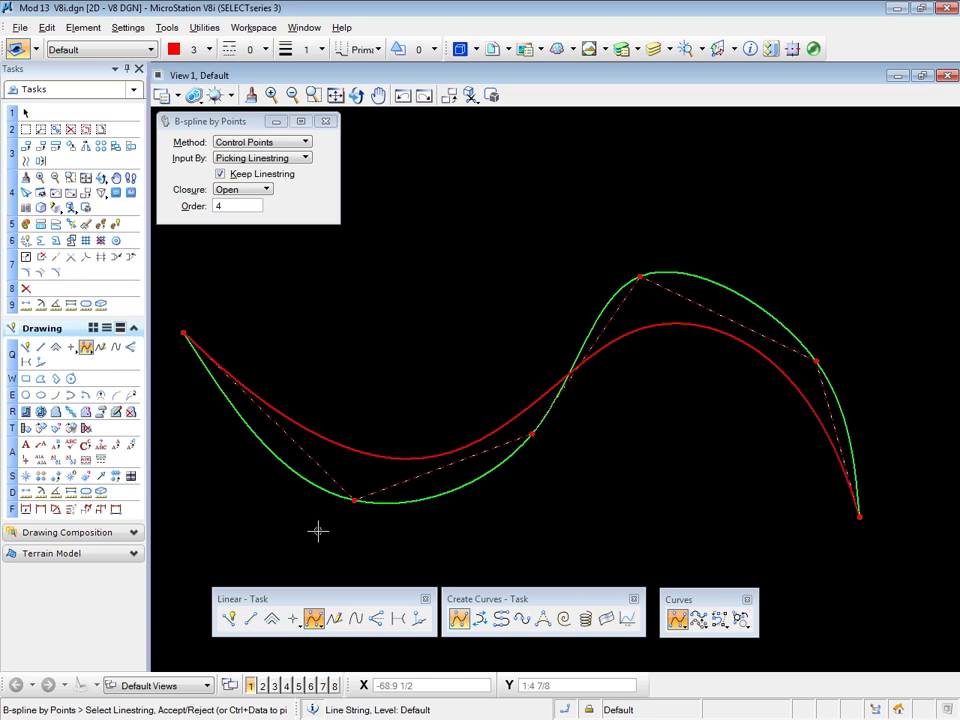
Step: Fit a yellow (colour 4) Catmull-Rom B-spline to the dashed linestring and zoom to compare it
left_click(281, 145)
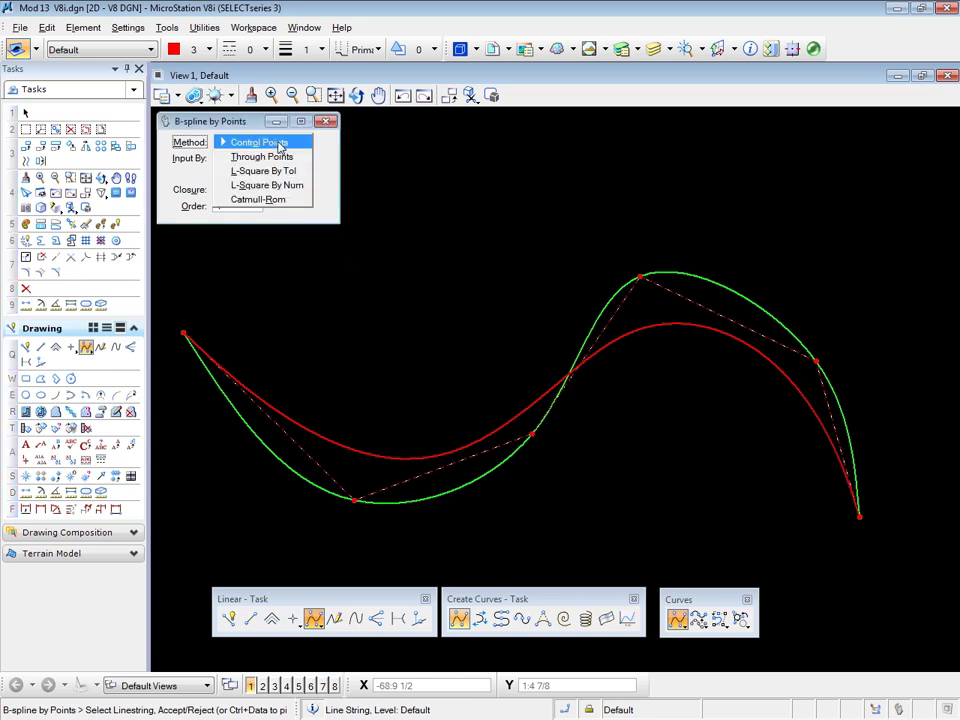
left_click(267, 200)
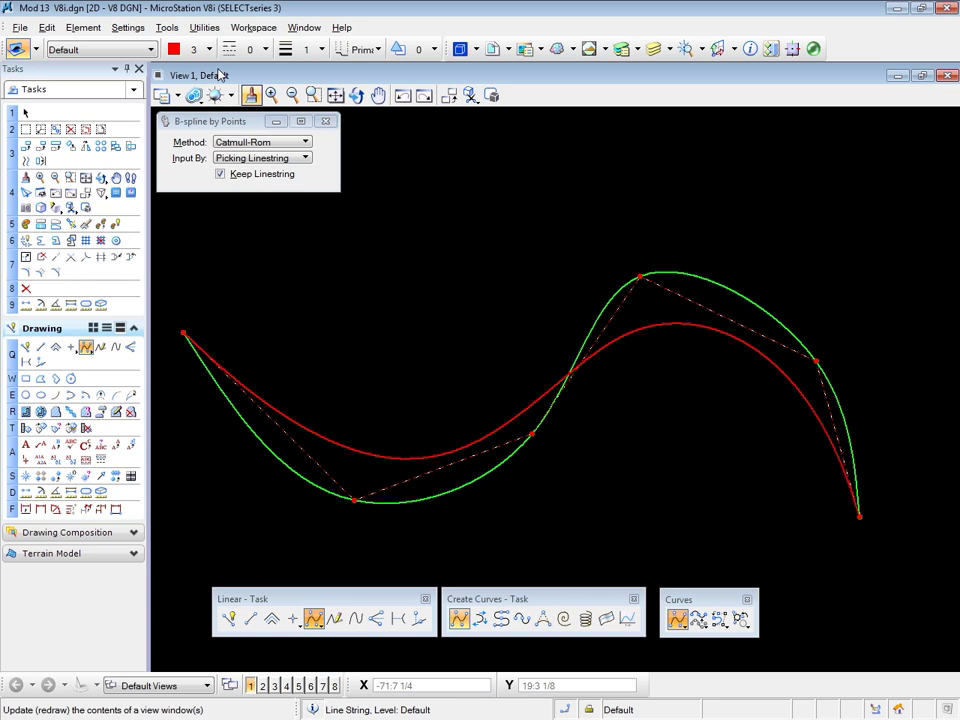
left_click(193, 49)
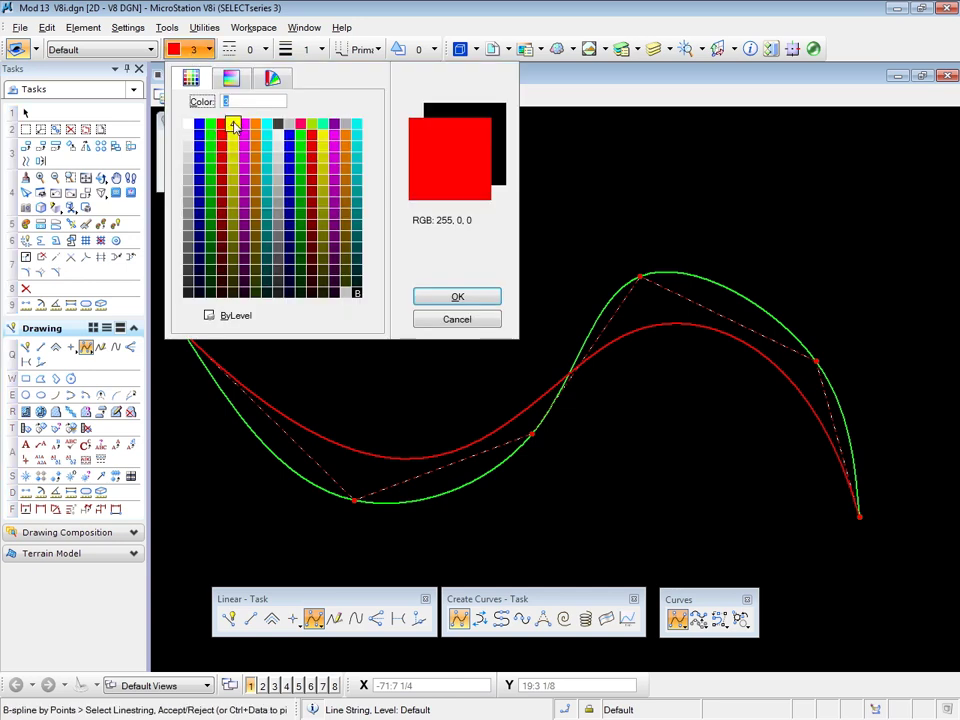
double_click(233, 124)
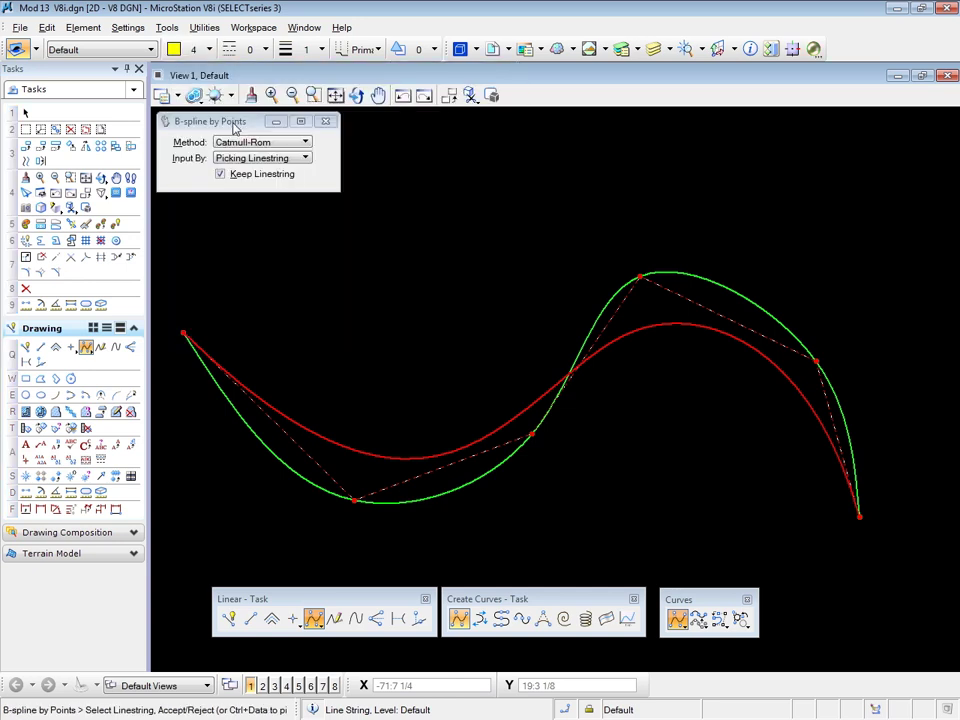
left_click(307, 455)
left_click(244, 511)
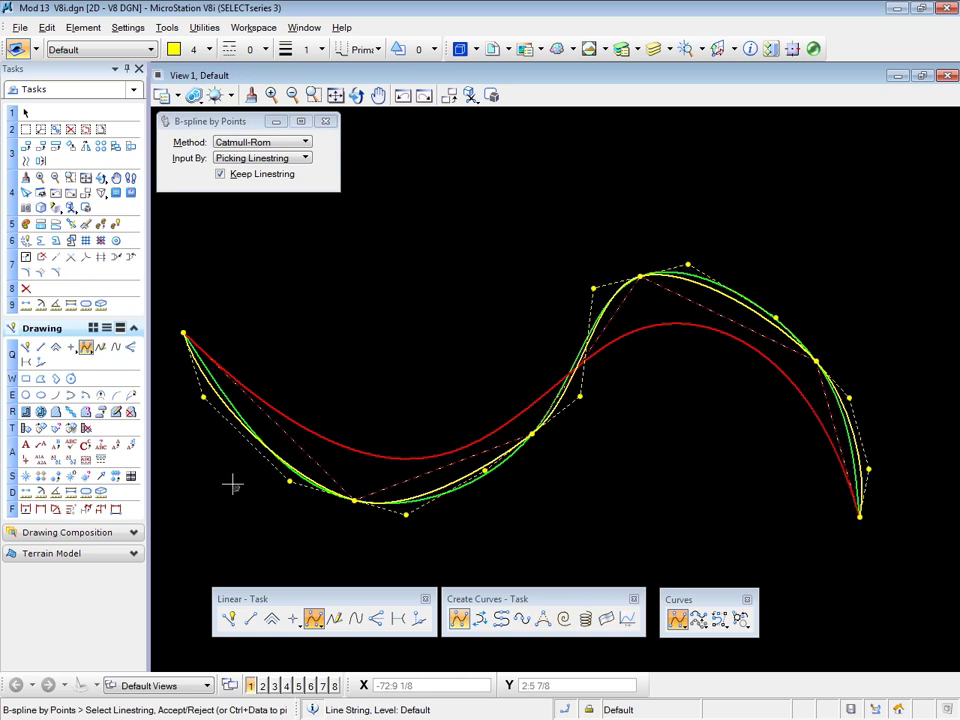
scroll(197, 433, "up", 4)
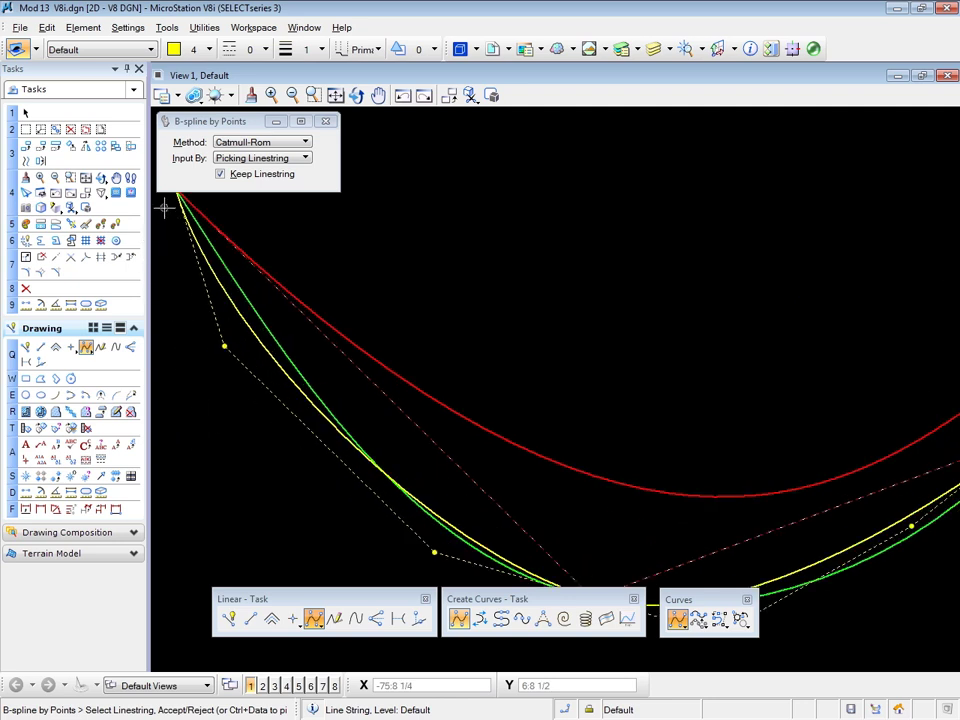
scroll(190, 340, "down", 4)
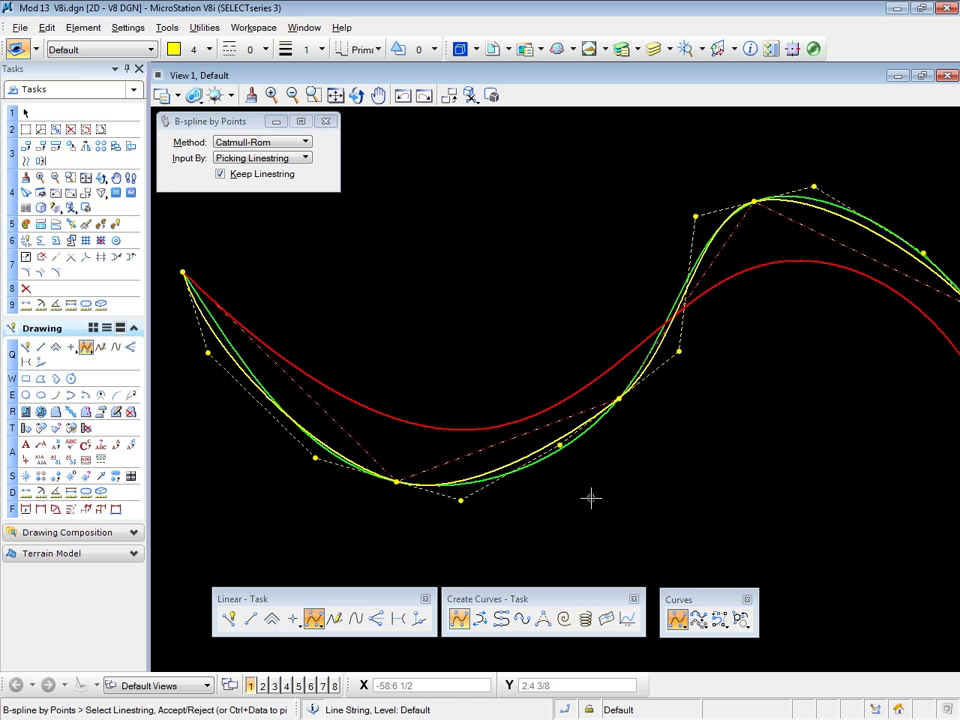
Step: Set the active colour to white and the line weight to 0
scroll(300, 390, "down", 5)
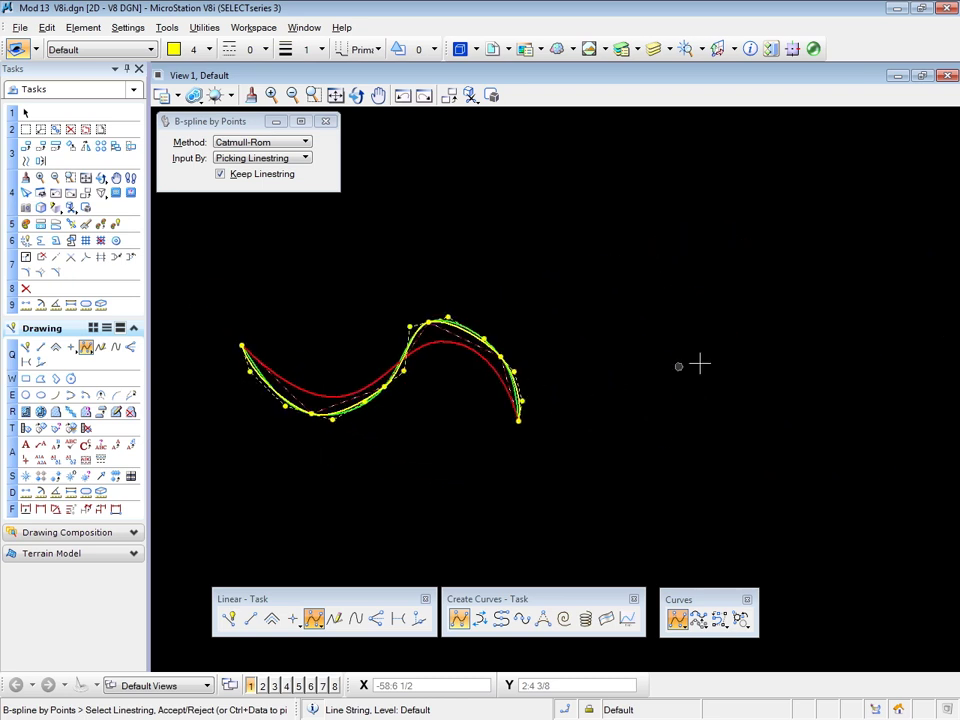
scroll(787, 338, "up", 5)
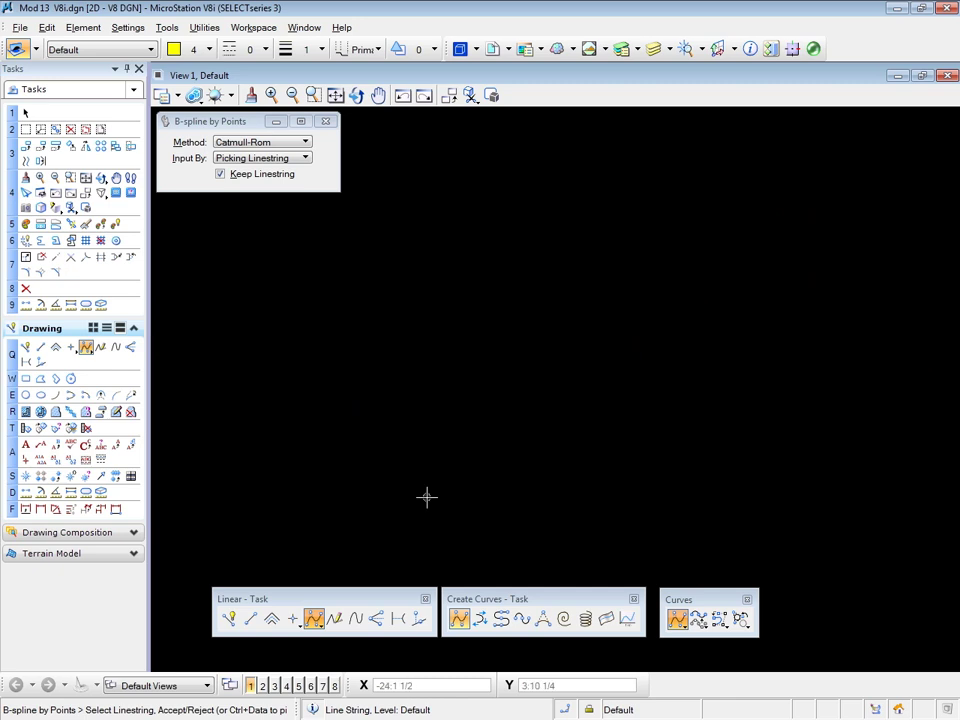
left_click(176, 49)
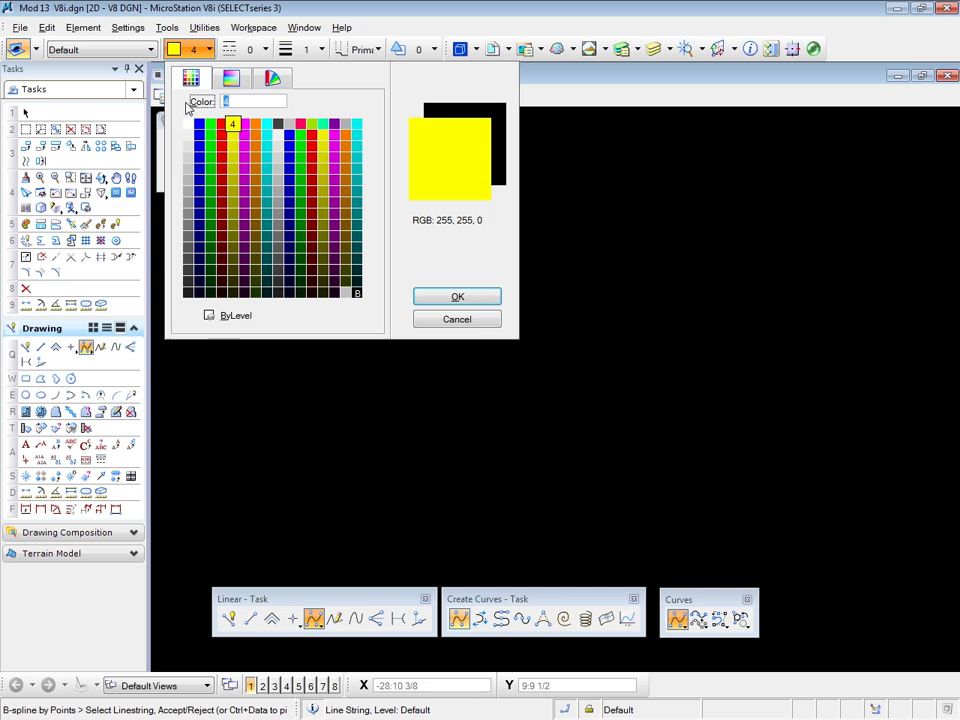
left_click(188, 124)
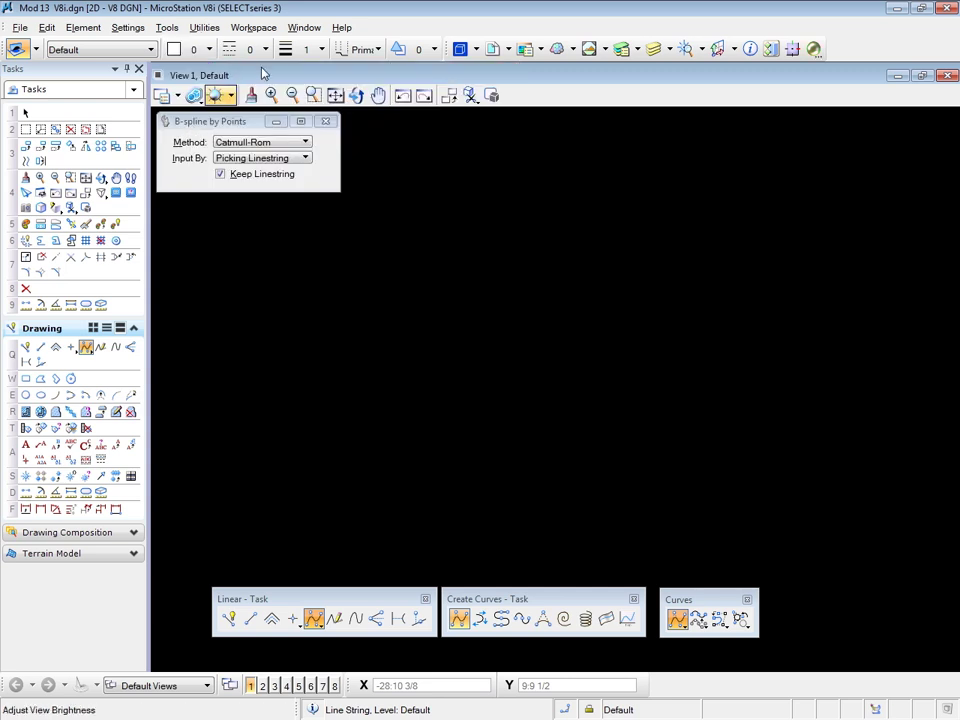
left_click(310, 49)
left_click(317, 96)
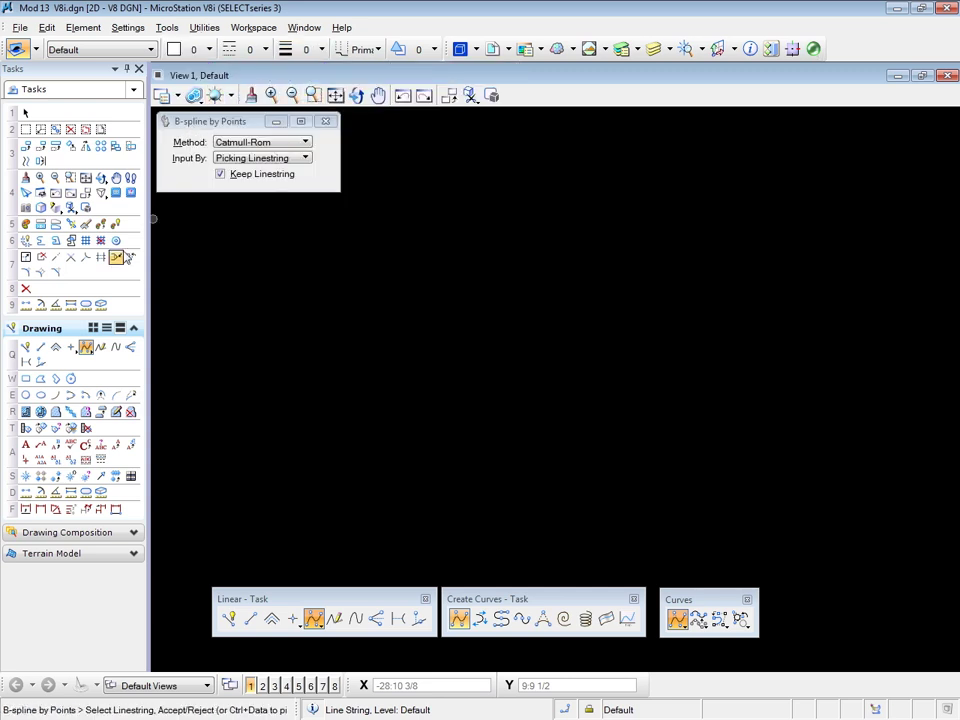
Step: Draw an orthogonal block between two corners, then restore line weight 1
left_click(26, 379)
left_click(439, 293)
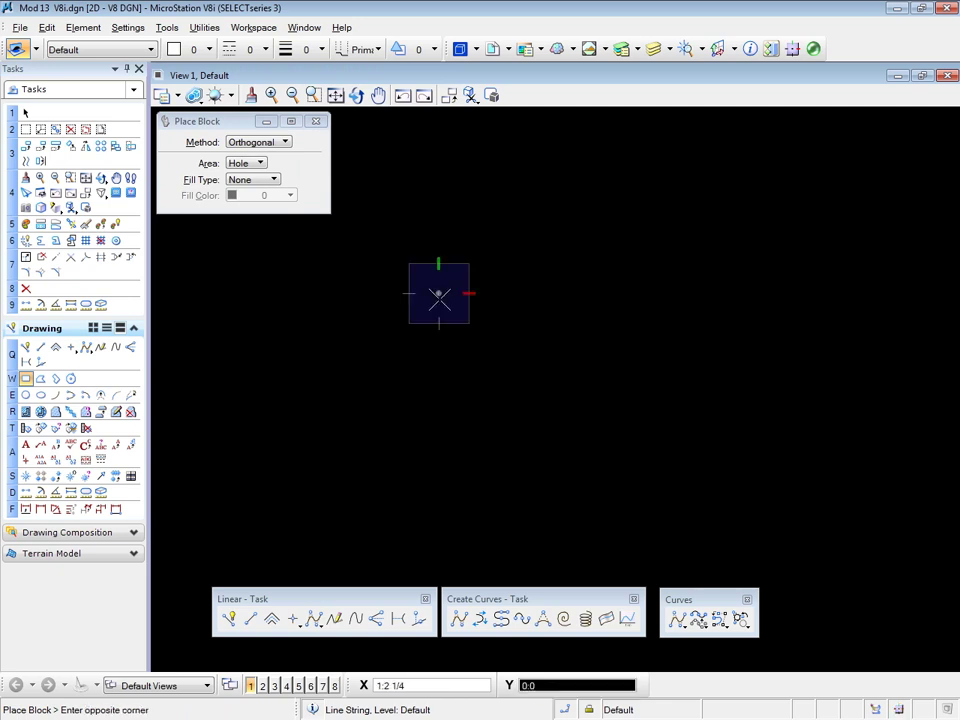
left_click(597, 526)
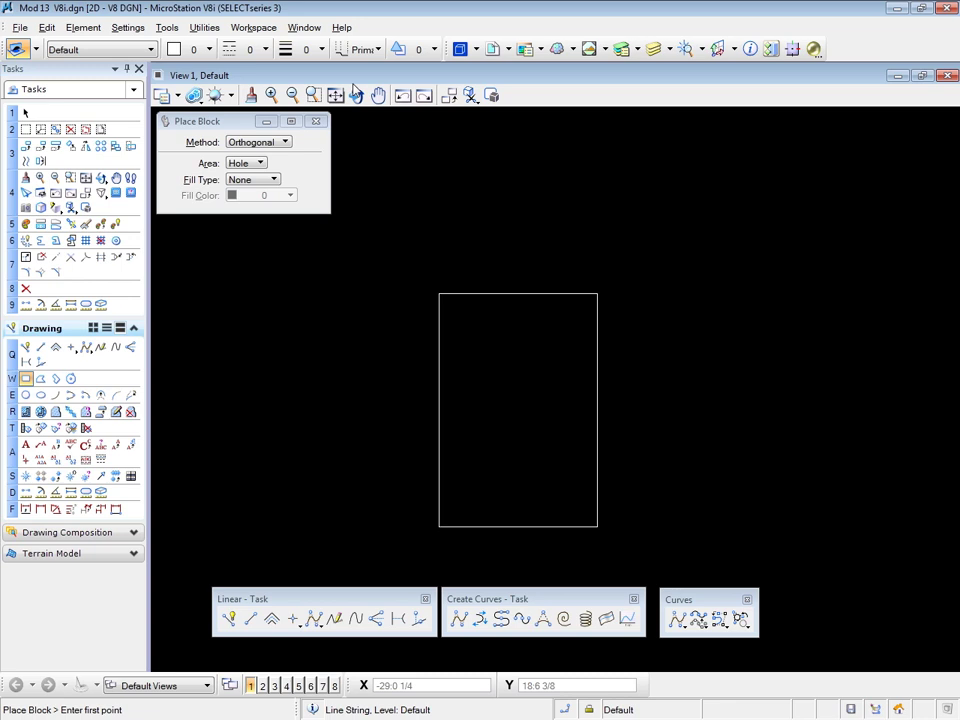
left_click(321, 50)
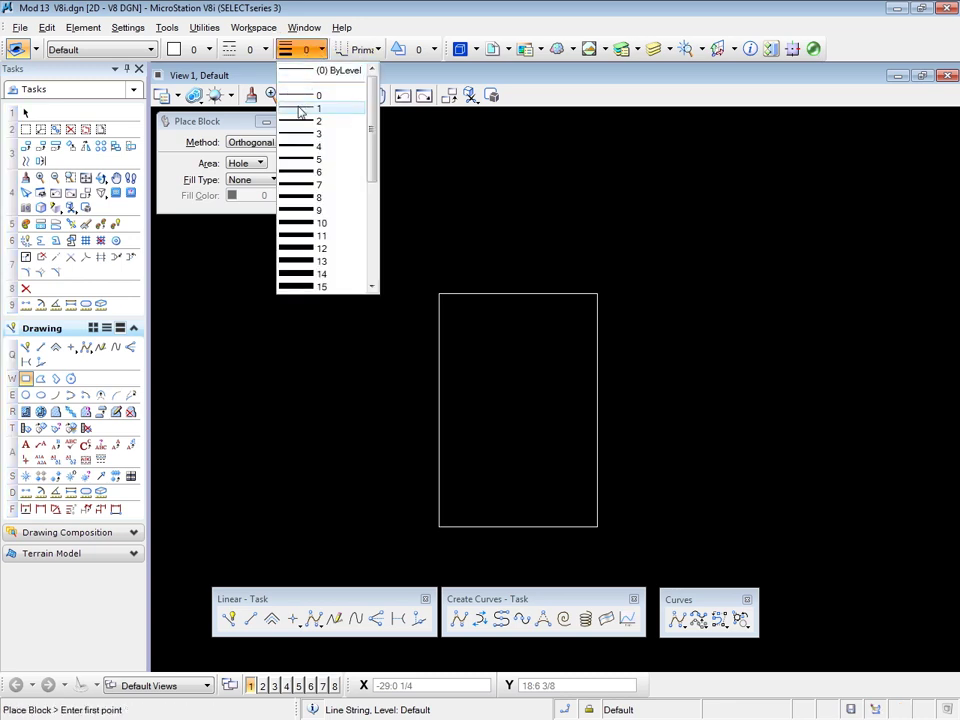
left_click(300, 109)
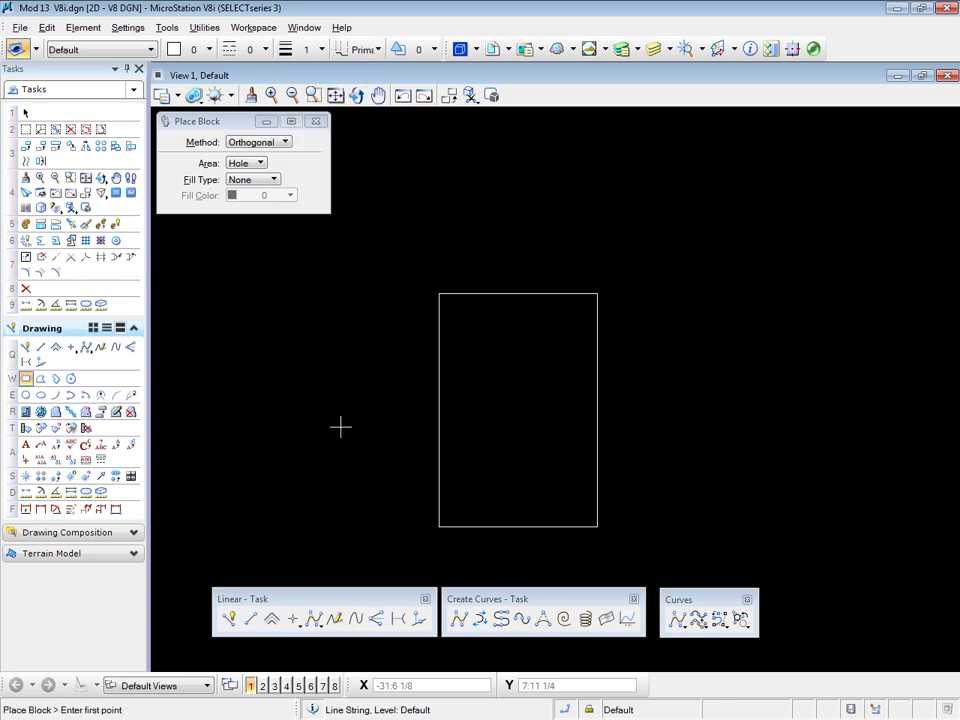
Step: Place a Parabola conic from the rectangle's lower-left to lower-right corner, apex on the top edge
left_click(544, 619)
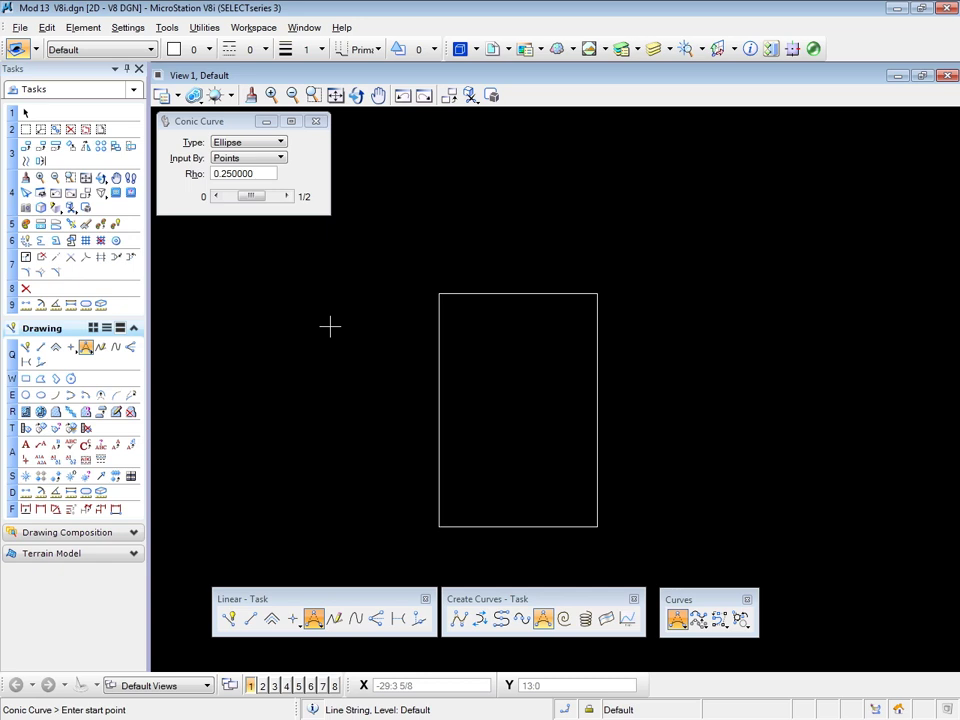
left_click(259, 143)
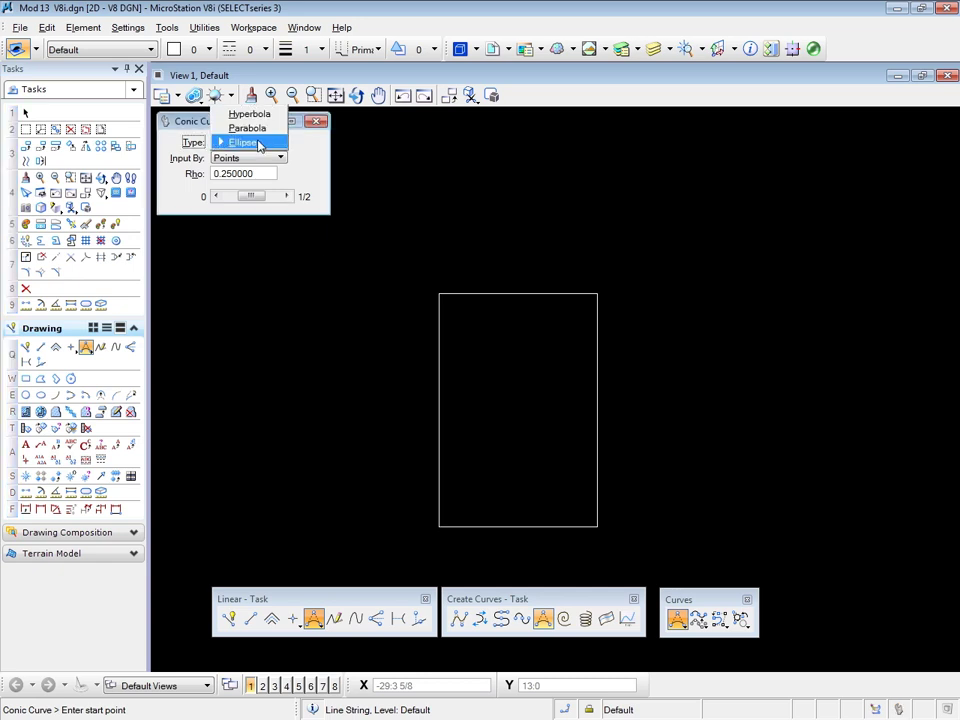
left_click(250, 129)
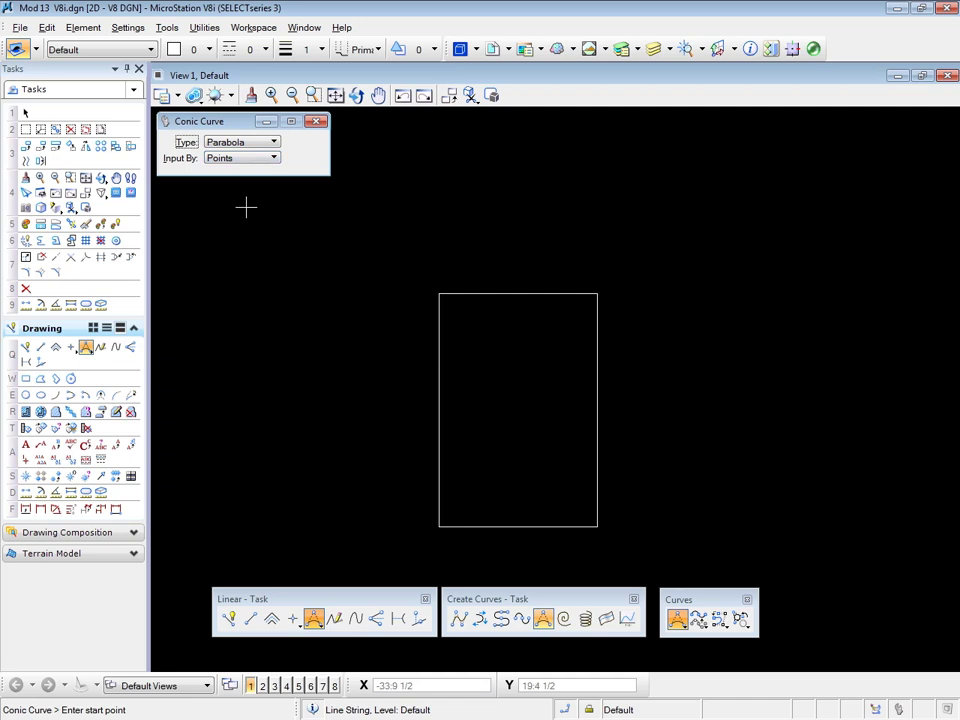
left_click(439, 526)
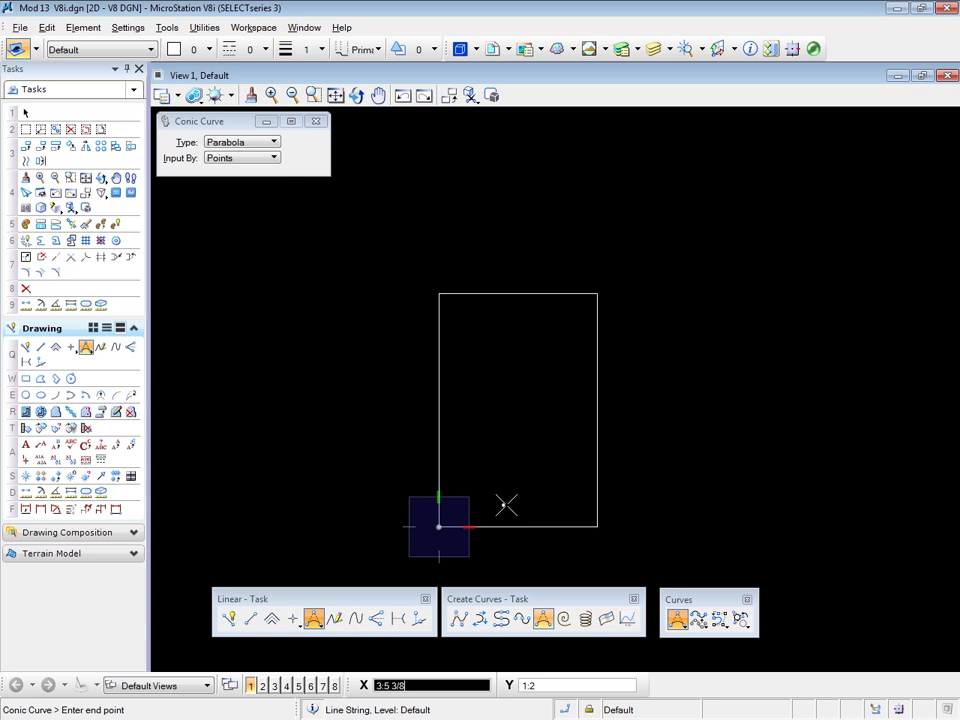
left_click(597, 526)
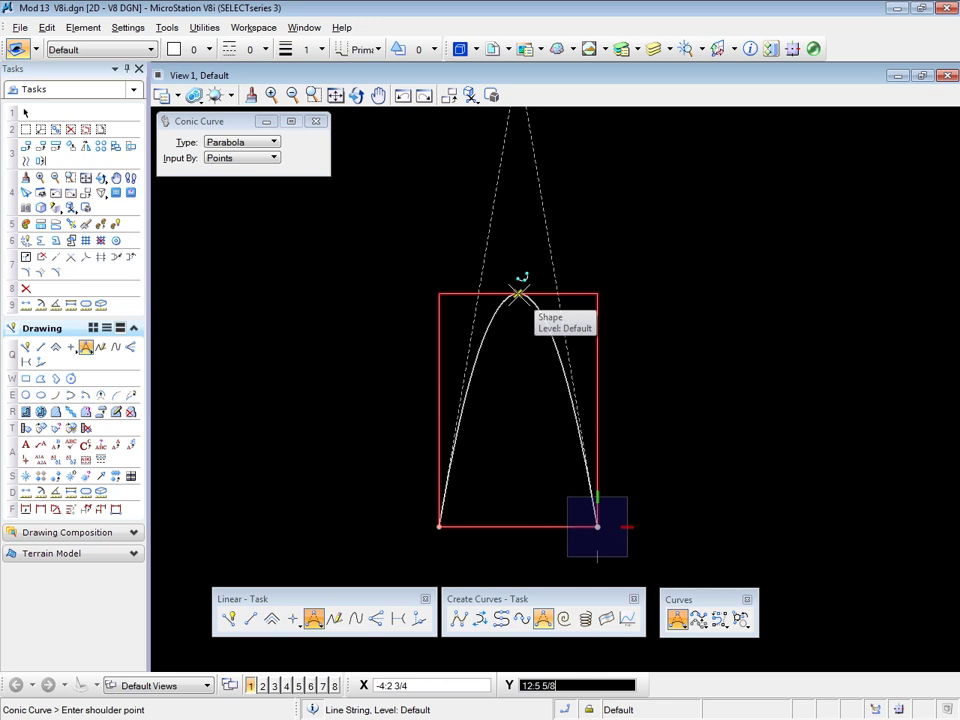
left_click(518, 293)
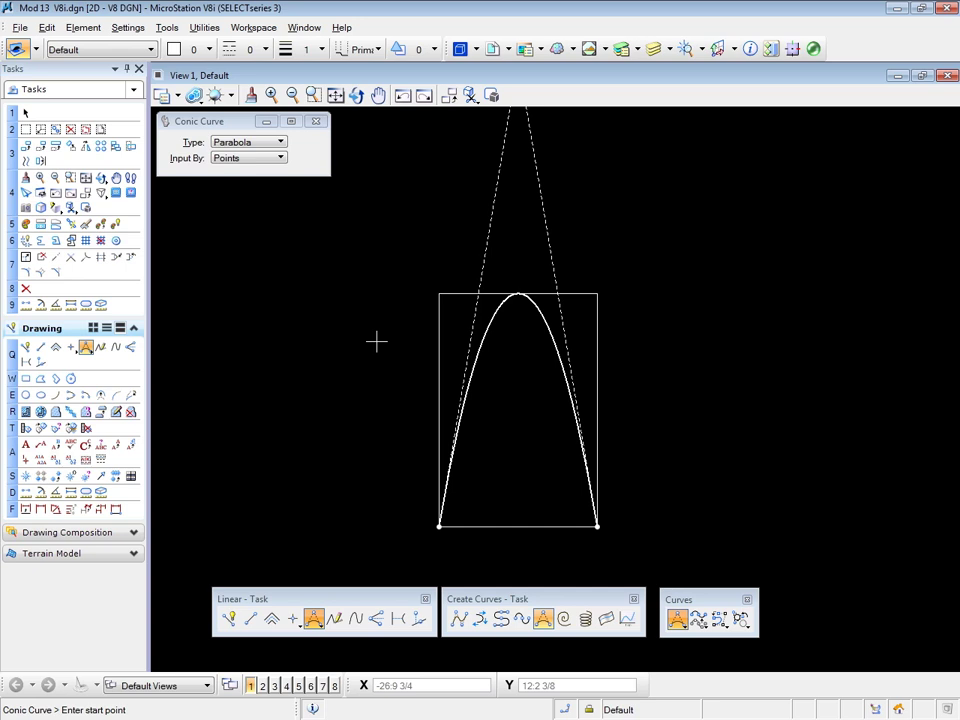
left_click(249, 143)
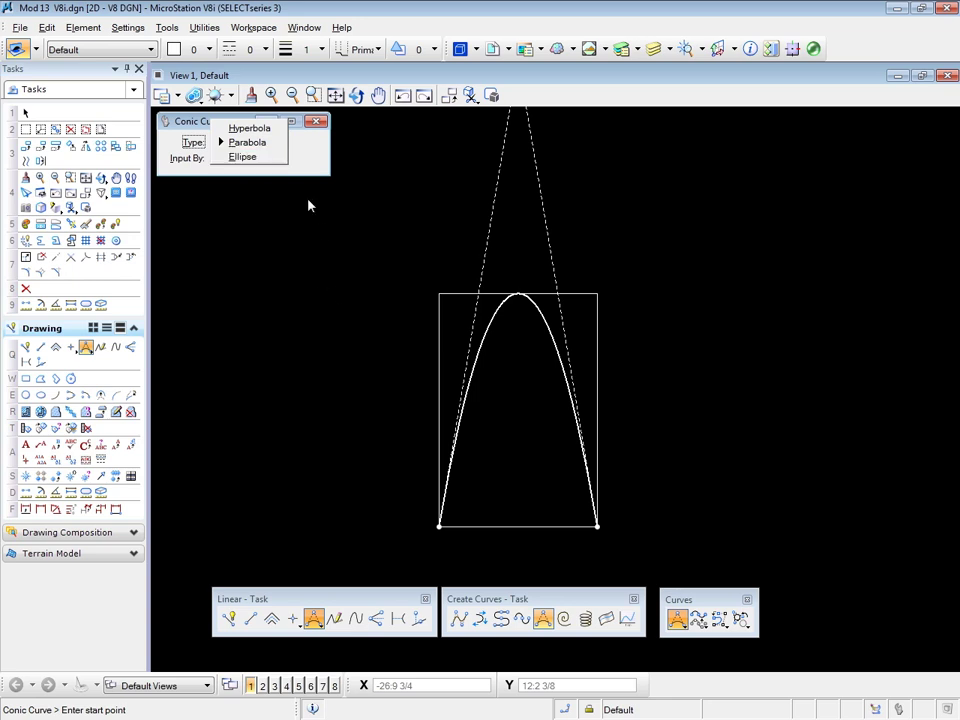
left_click(314, 160)
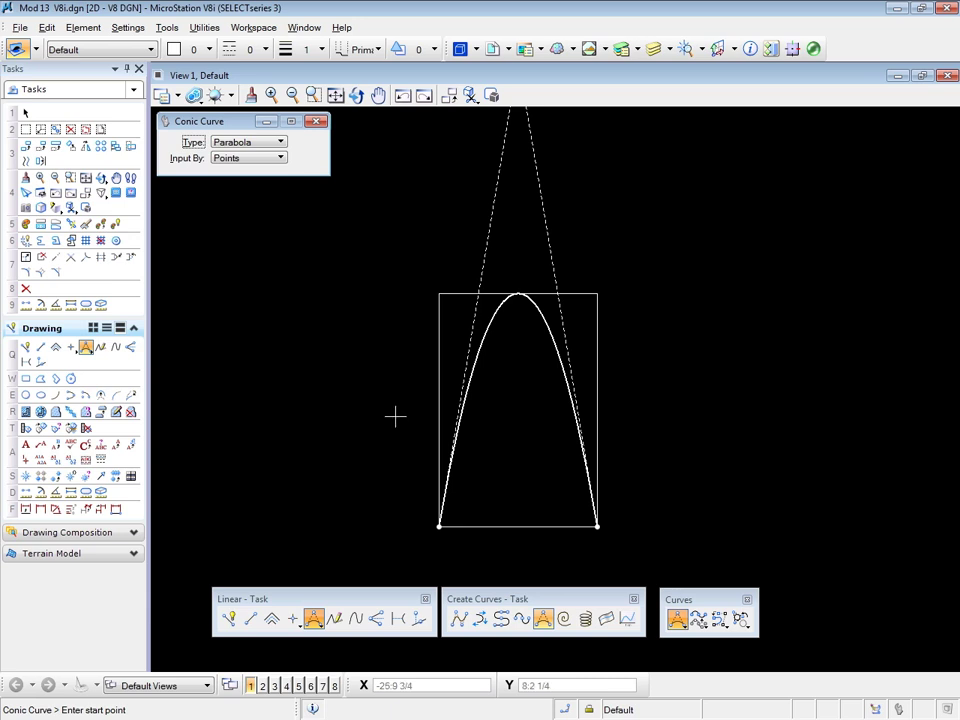
scroll(398, 490, "down", 1)
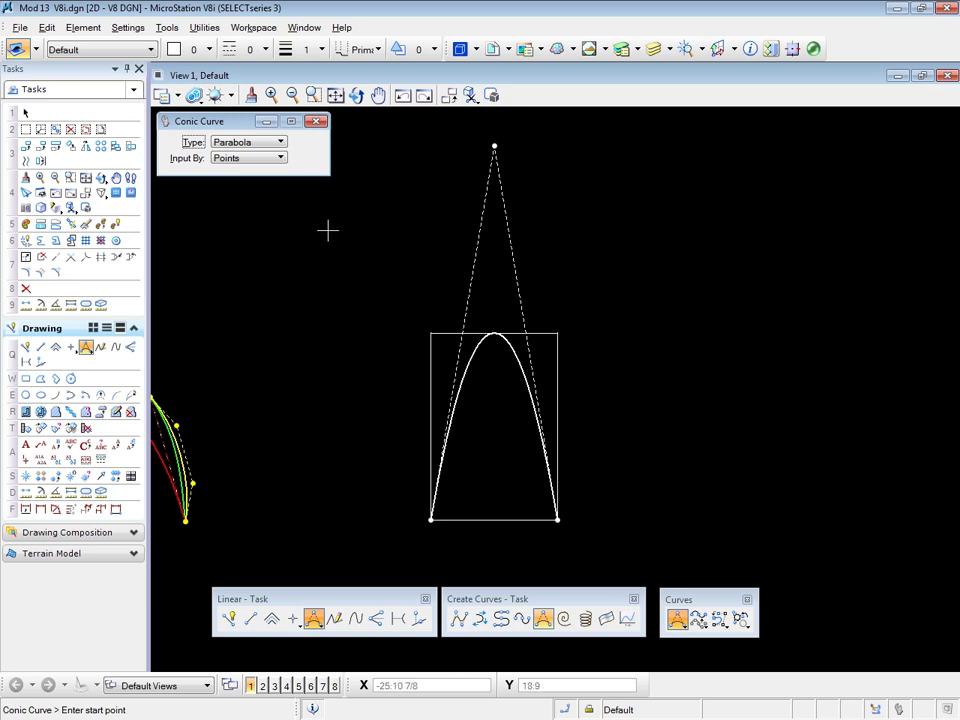
Step: Set Curve Polygon to Invisible in the 3D and B-splines settings
left_click(102, 29)
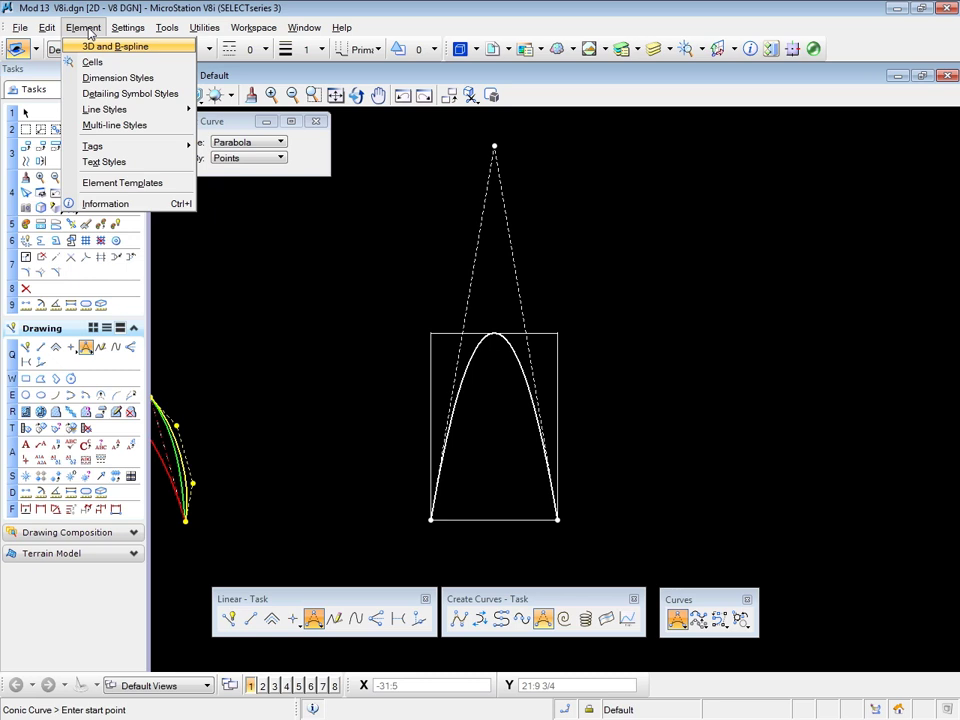
left_click(110, 47)
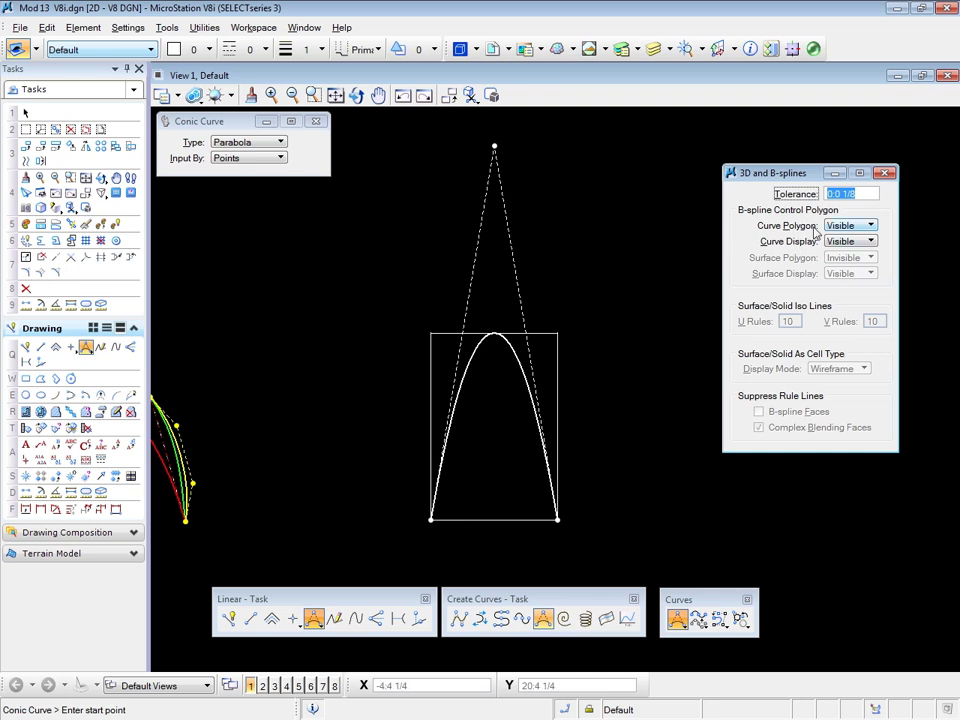
left_click(862, 228)
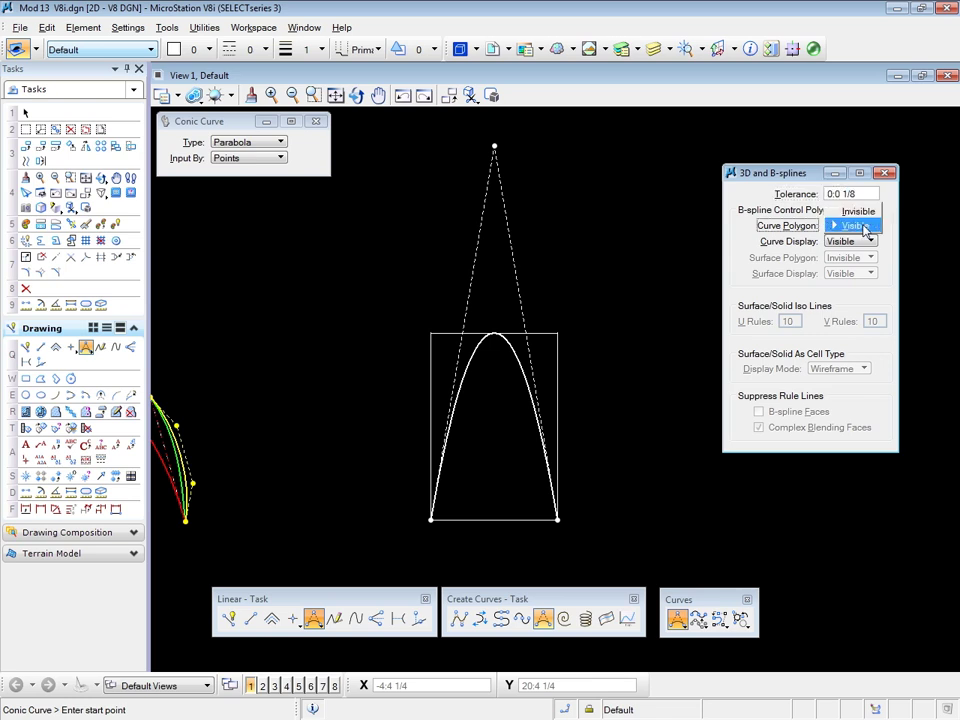
left_click(865, 213)
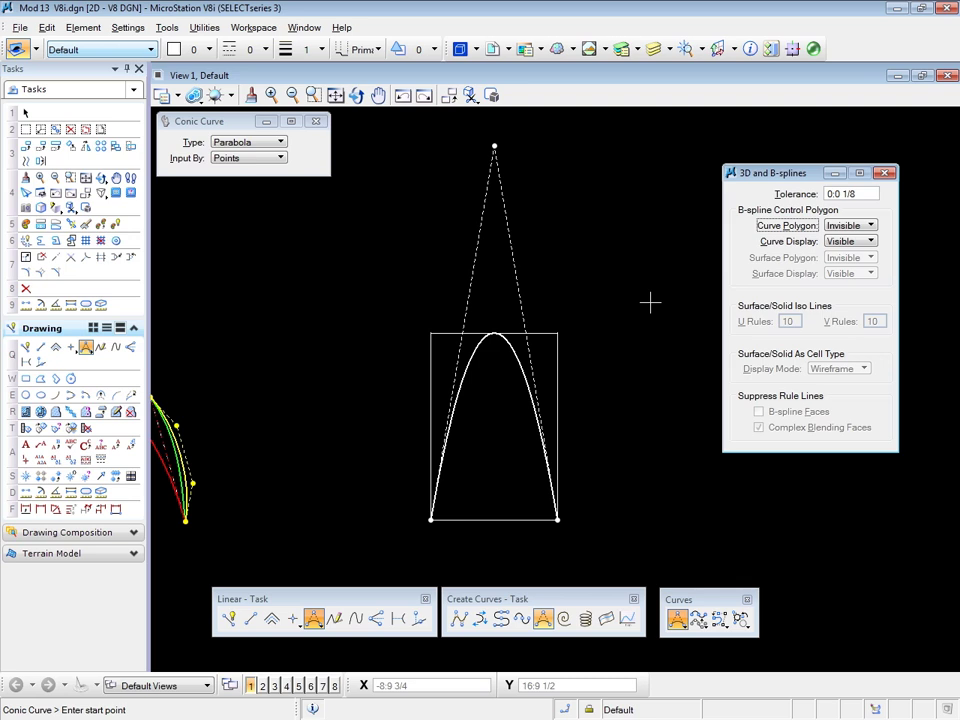
Step: Undo the parabola and redraw it from the bottom corners with its peak at the top midpoint
key("ctrl+z")
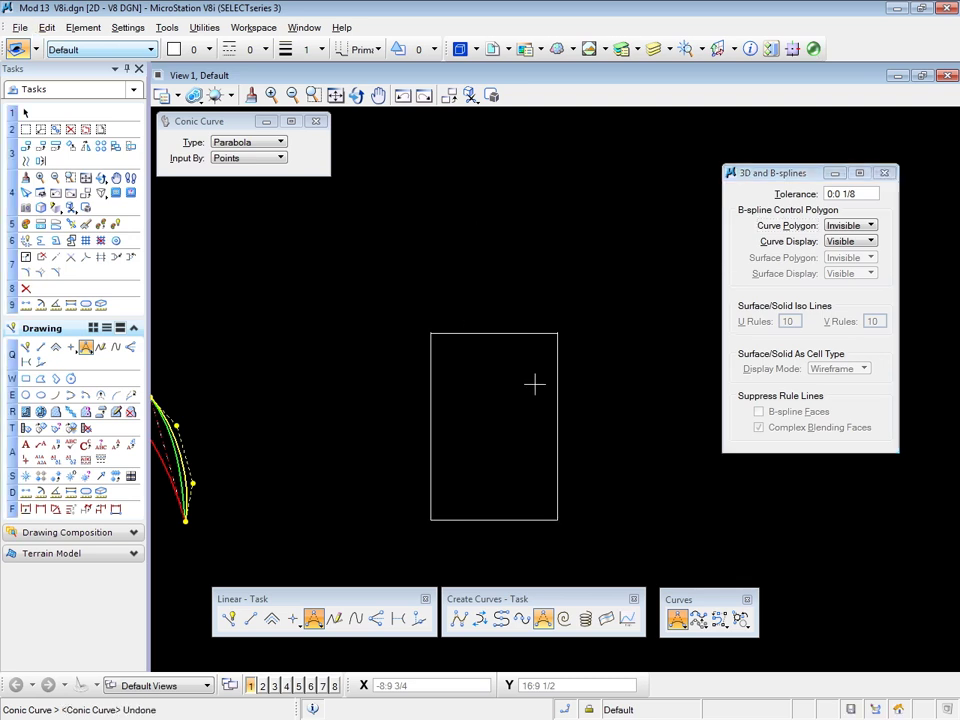
left_click(431, 519)
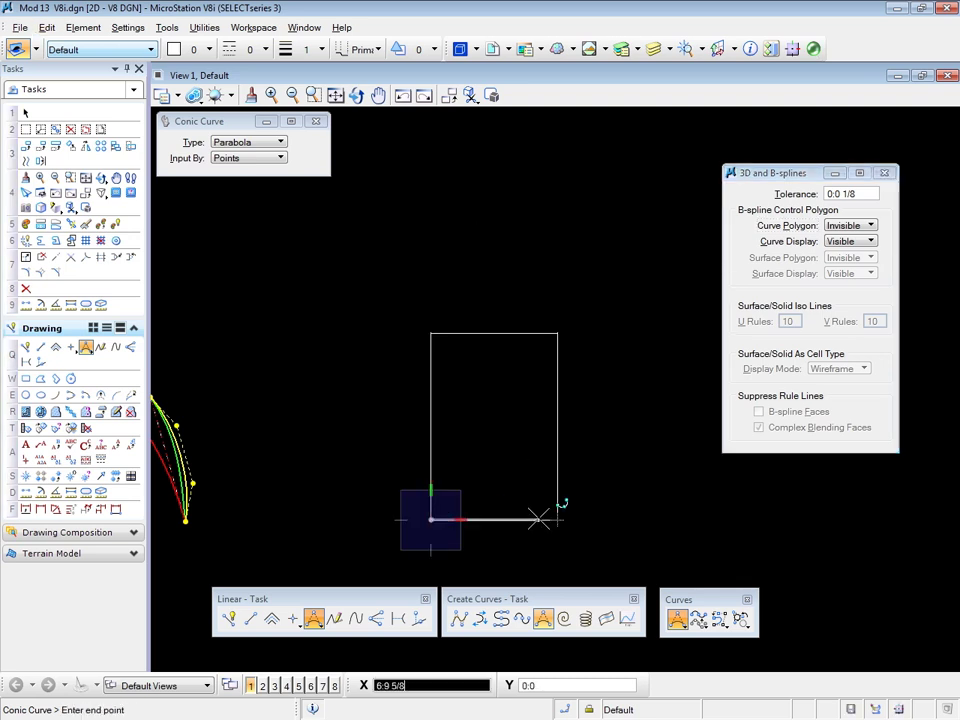
left_click(557, 519)
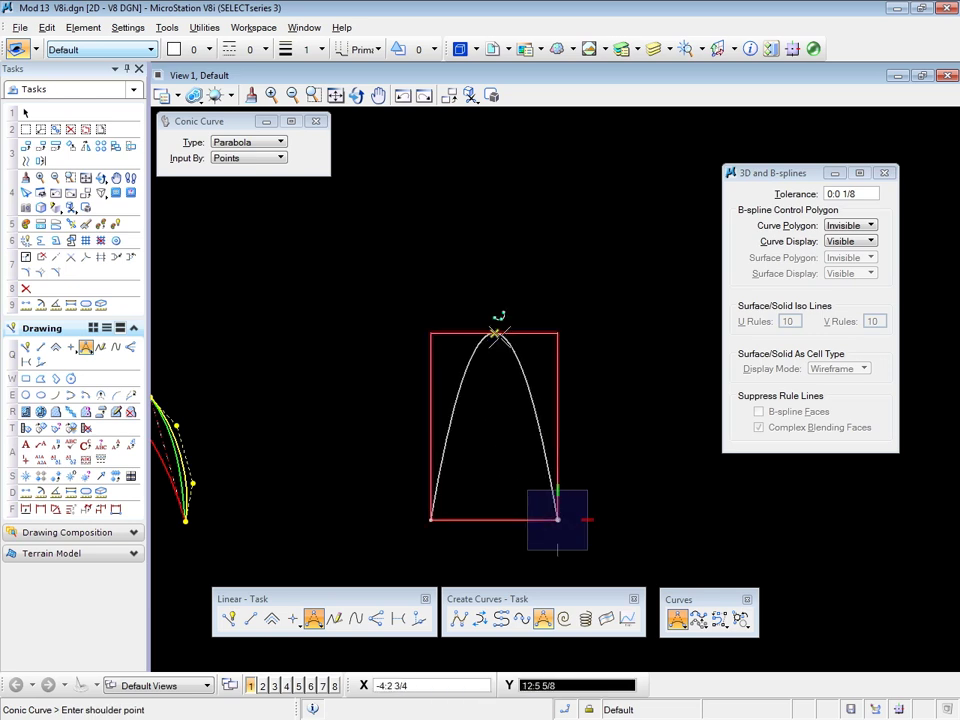
left_click(495, 333)
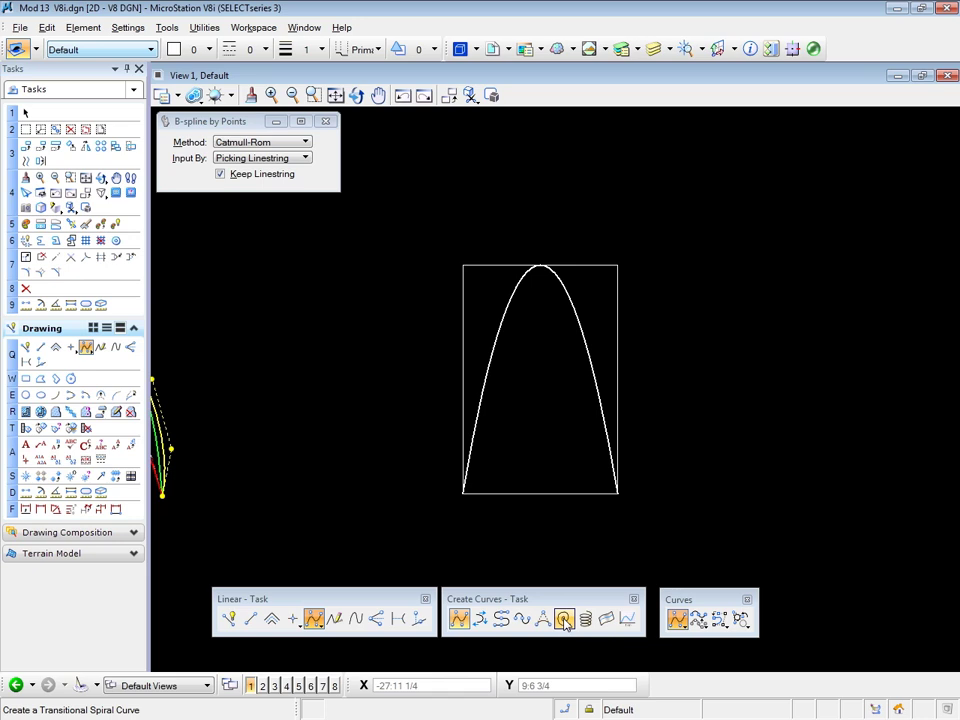
Step: Draw a 6-unit vertical guide line right of the parabola with a short horizontal line off its top
scroll(230, 403, "down", 2)
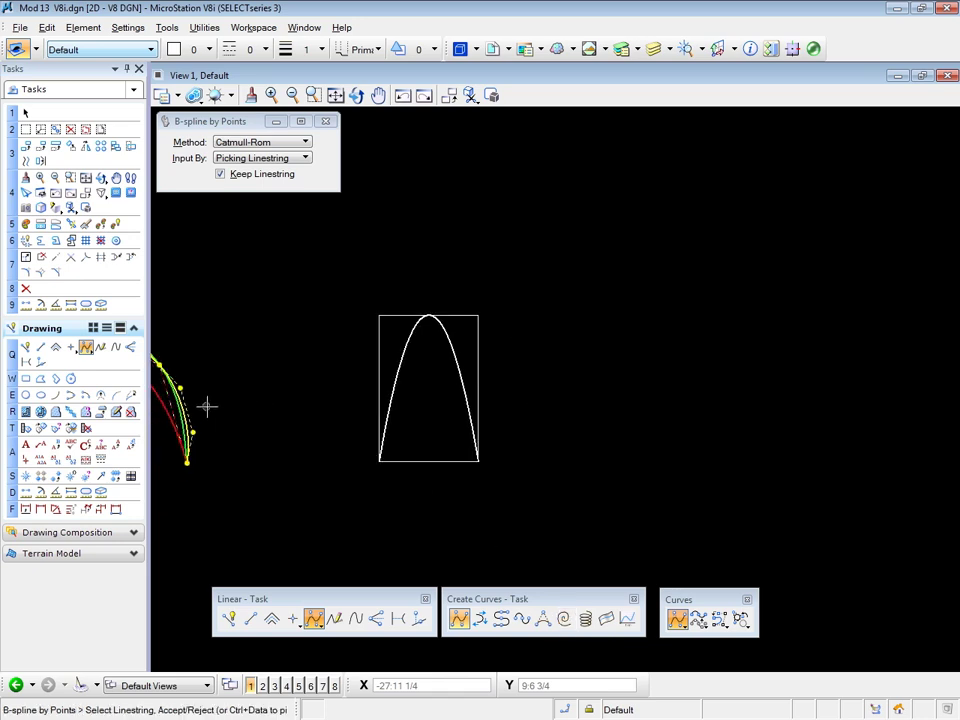
scroll(789, 465, "up", 2)
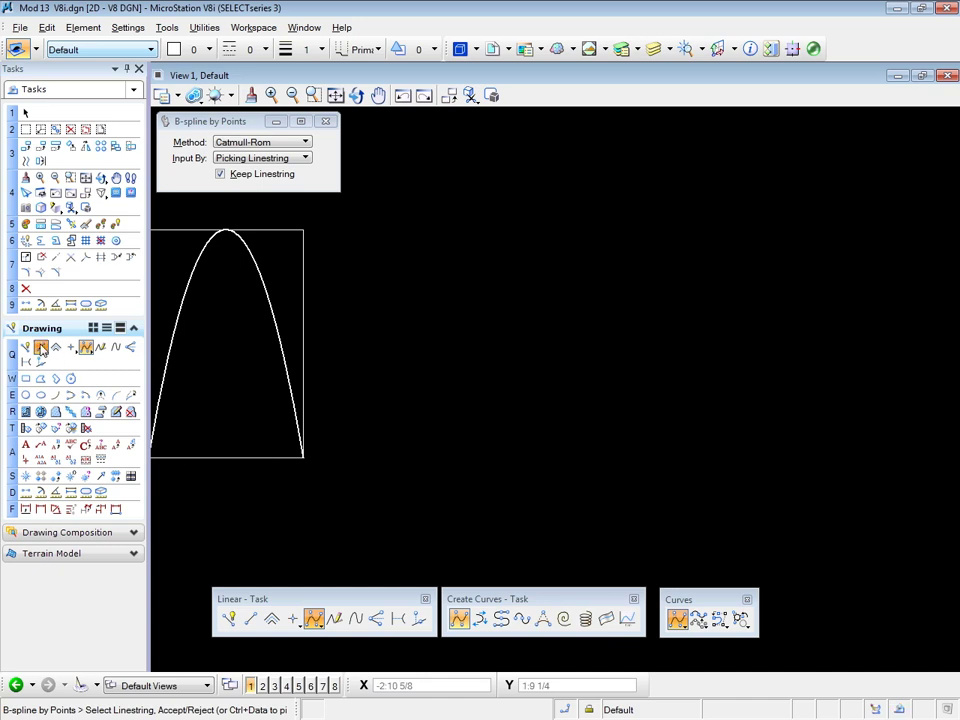
left_click(40, 347)
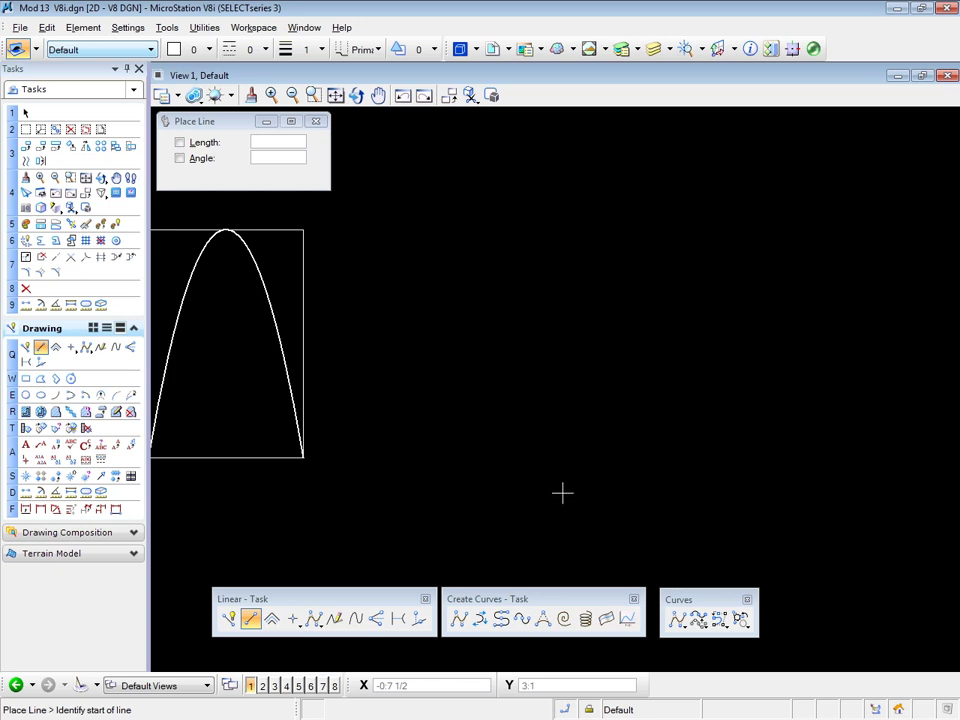
left_click(638, 484)
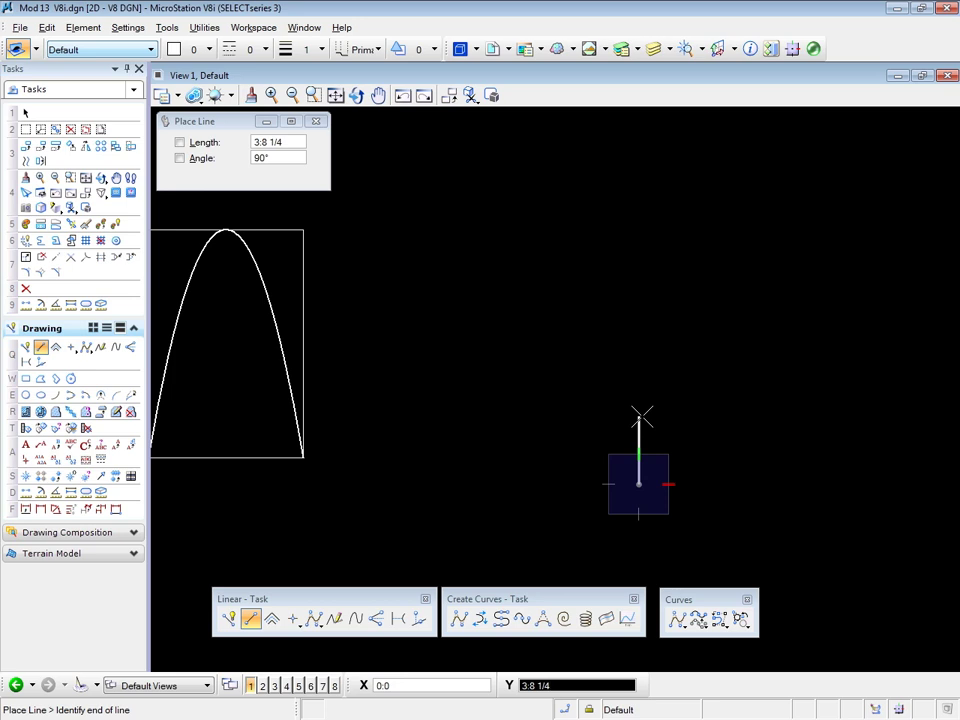
type("6")
left_click(639, 410)
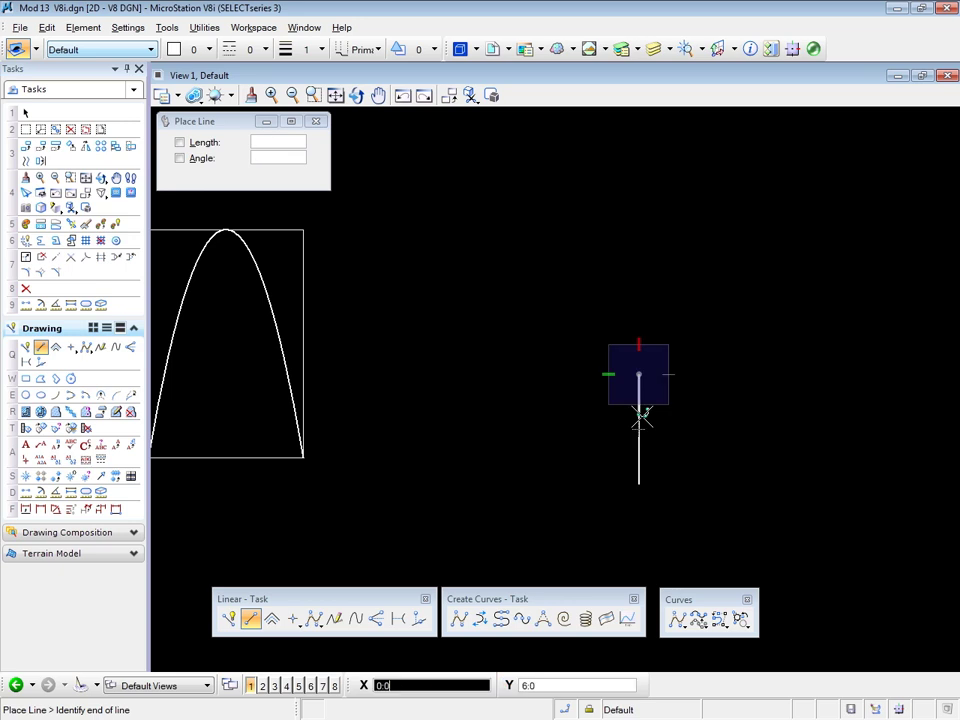
left_click(671, 374)
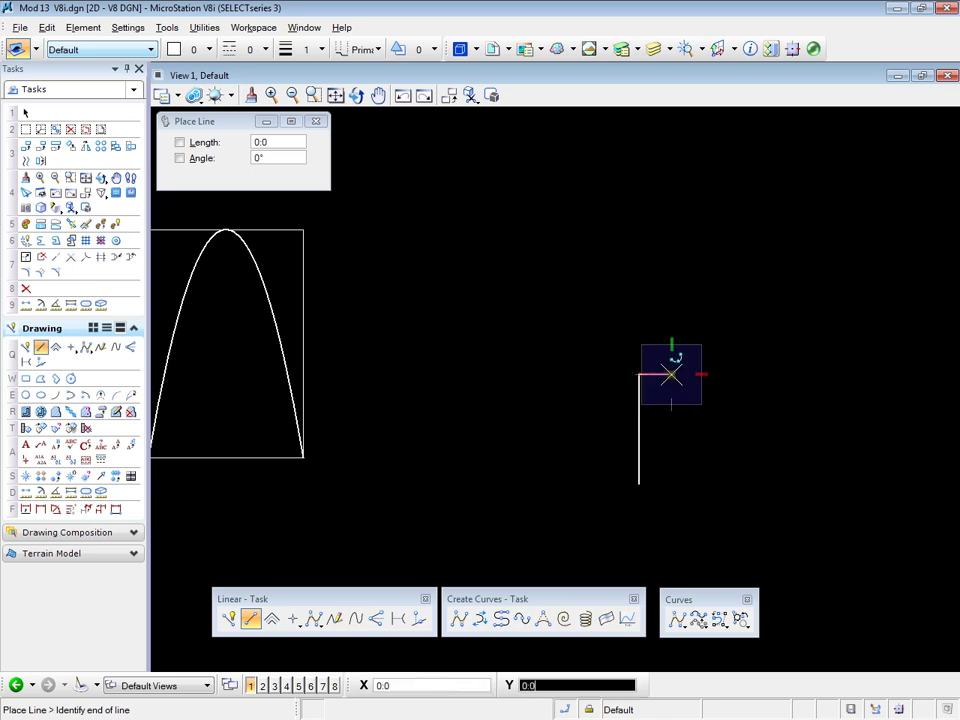
right_click(671, 374)
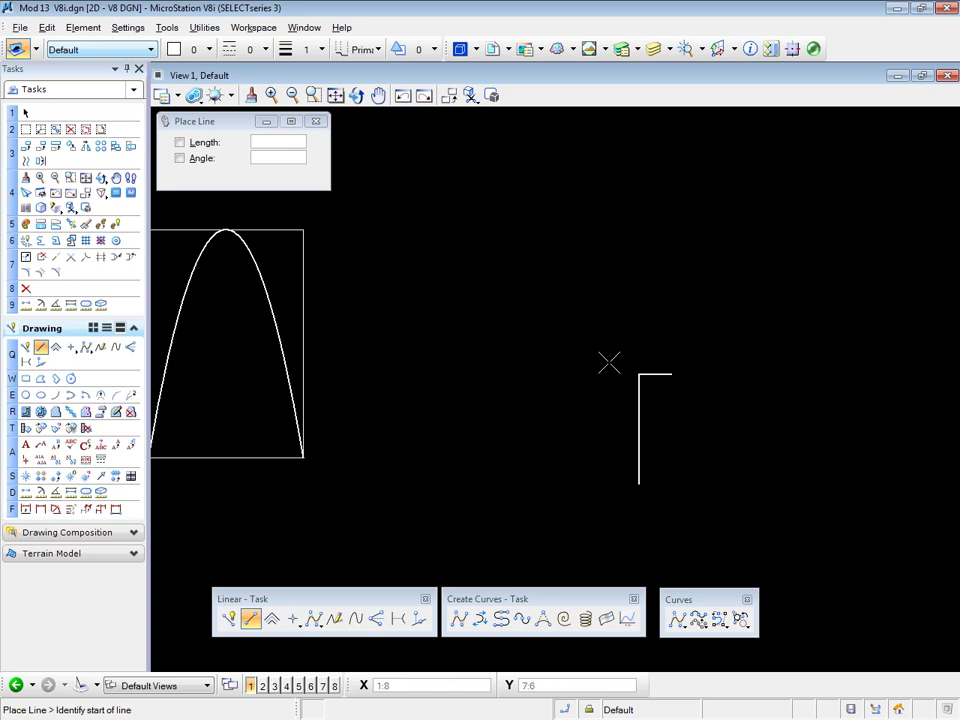
Step: Set up an Archimedes Spiral Curve with initial radius 5:0, final radius 10:0 and angle 715
scroll(609, 362, "down", 2)
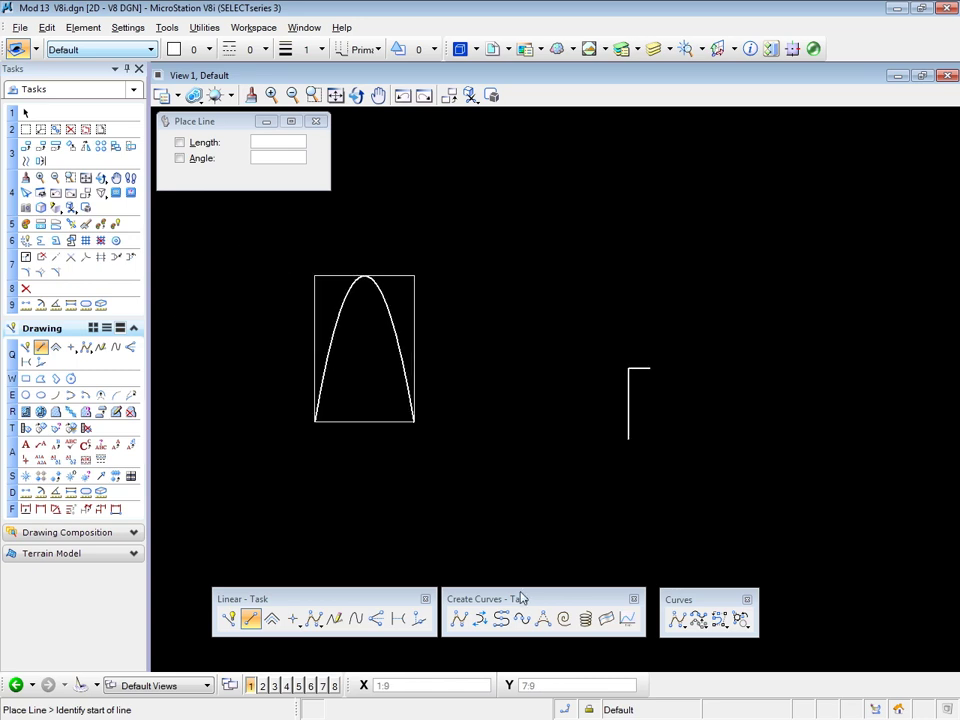
left_click(564, 621)
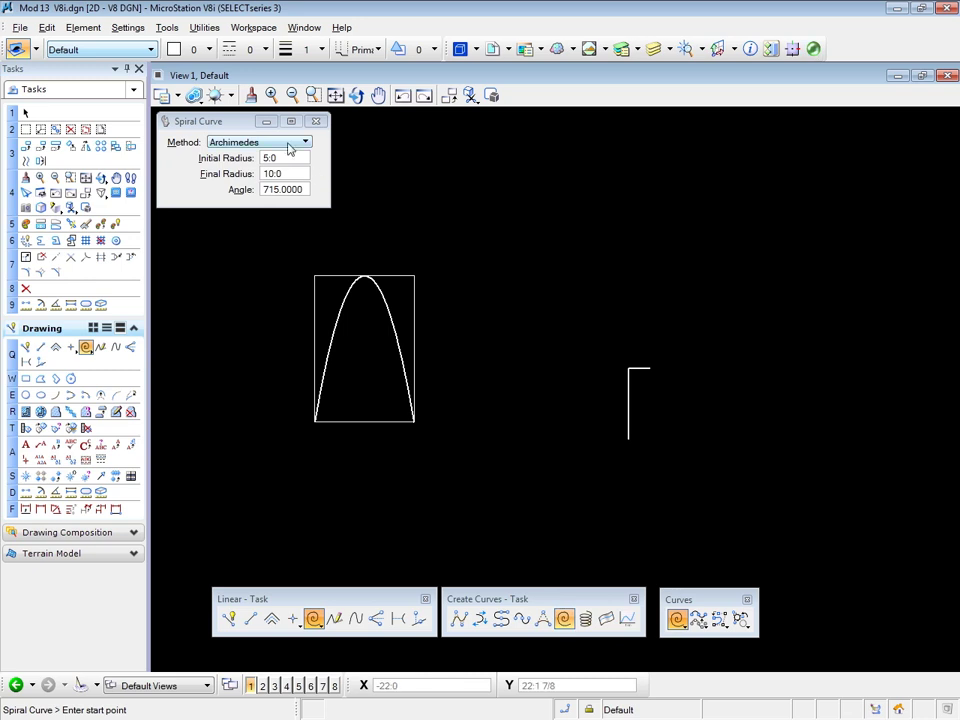
left_click(289, 148)
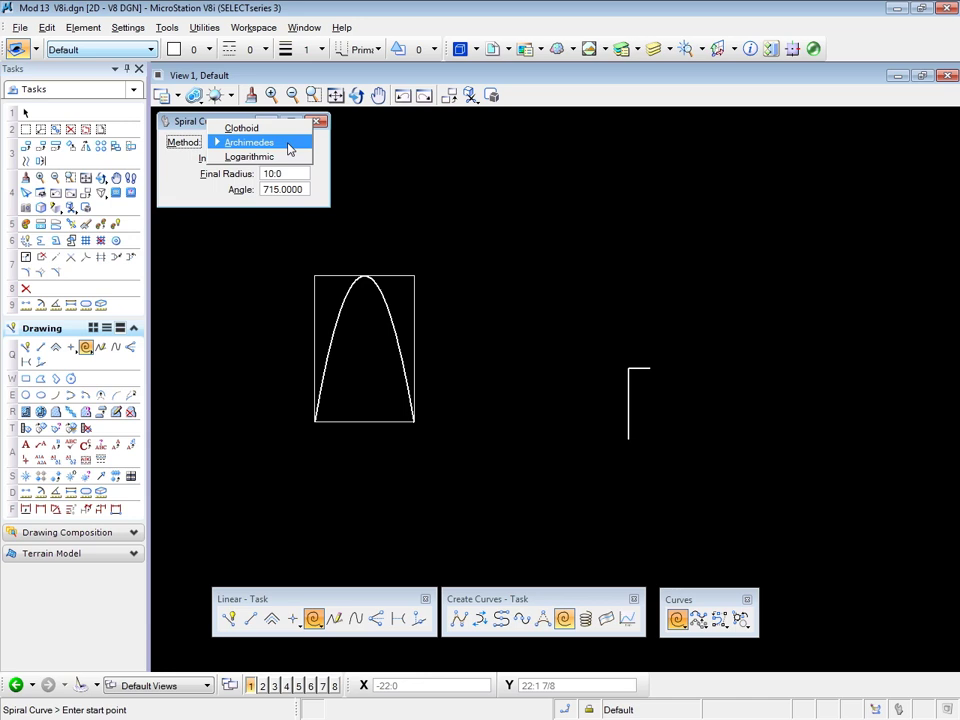
left_click(258, 145)
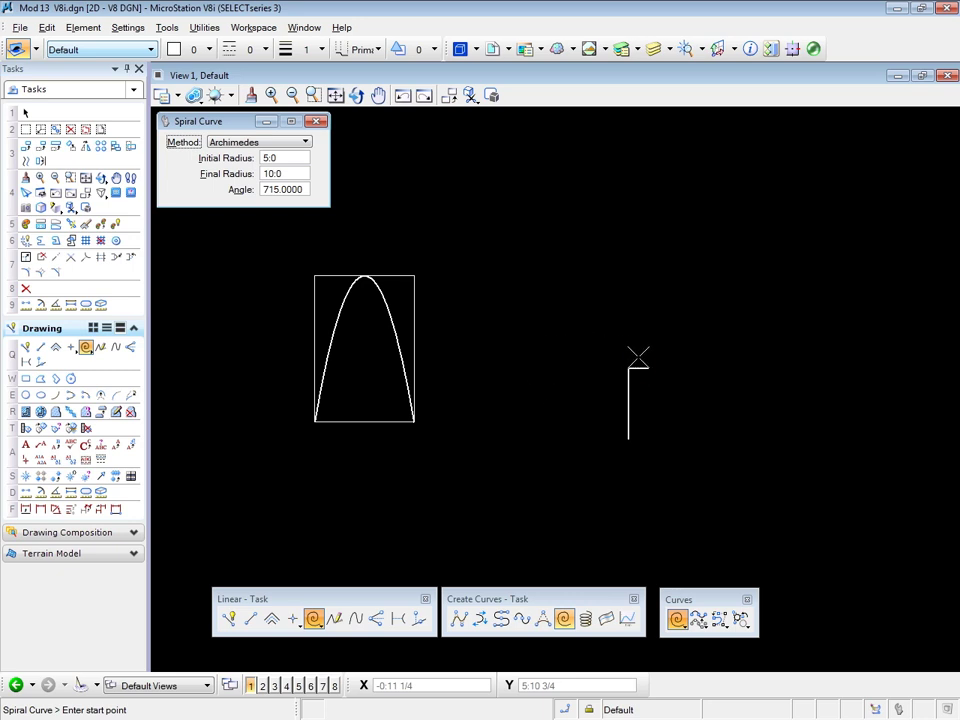
Step: Place the spiral from the guide lines' corner, aimed along the horizontal line, to an end point below
scroll(658, 376, "up", 3)
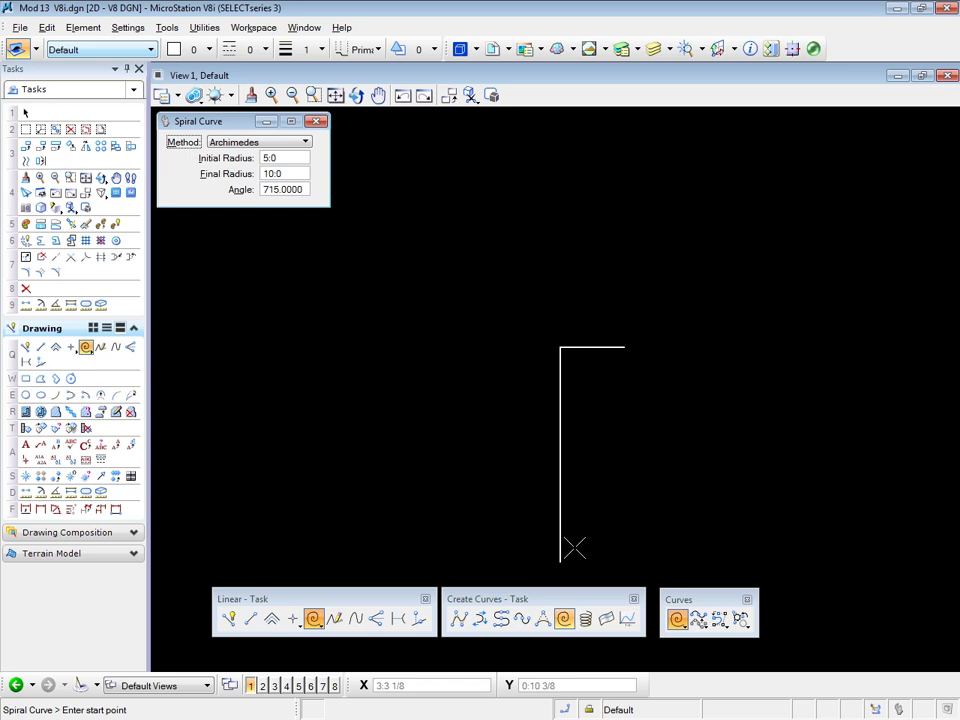
scroll(715, 339, "down", 3)
middle_click_drag(653, 340, 603, 290)
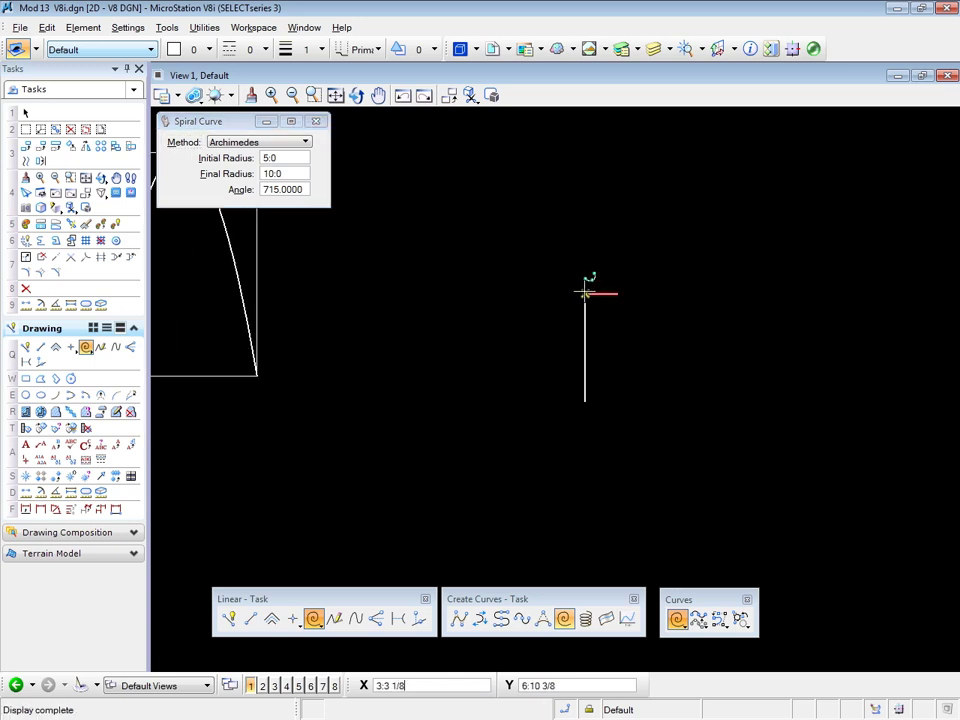
left_click(585, 292)
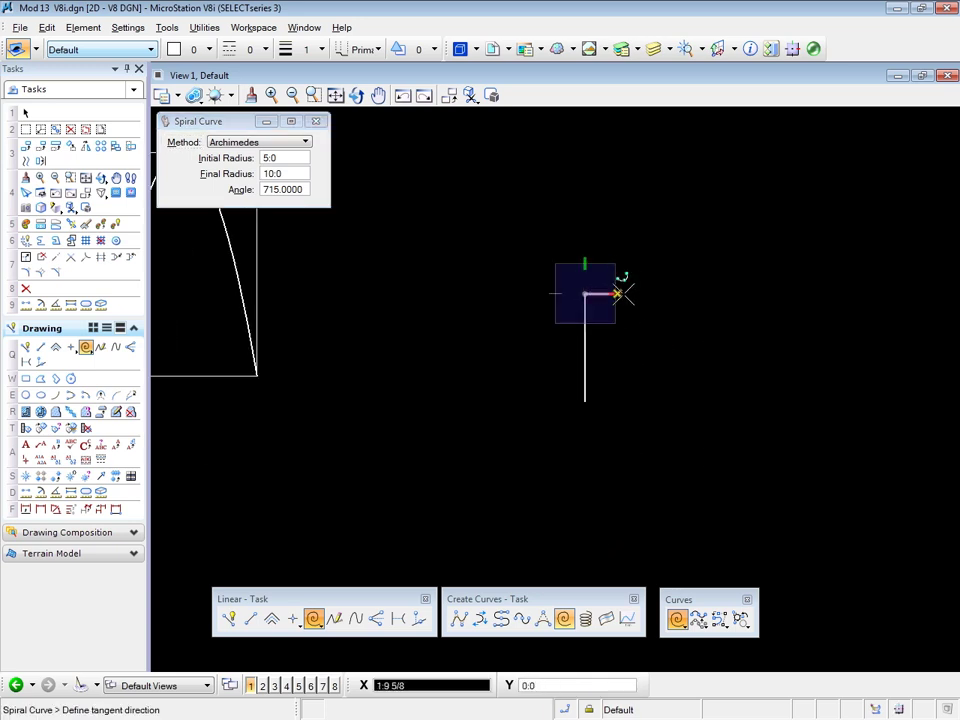
left_click(618, 292)
left_click(584, 400)
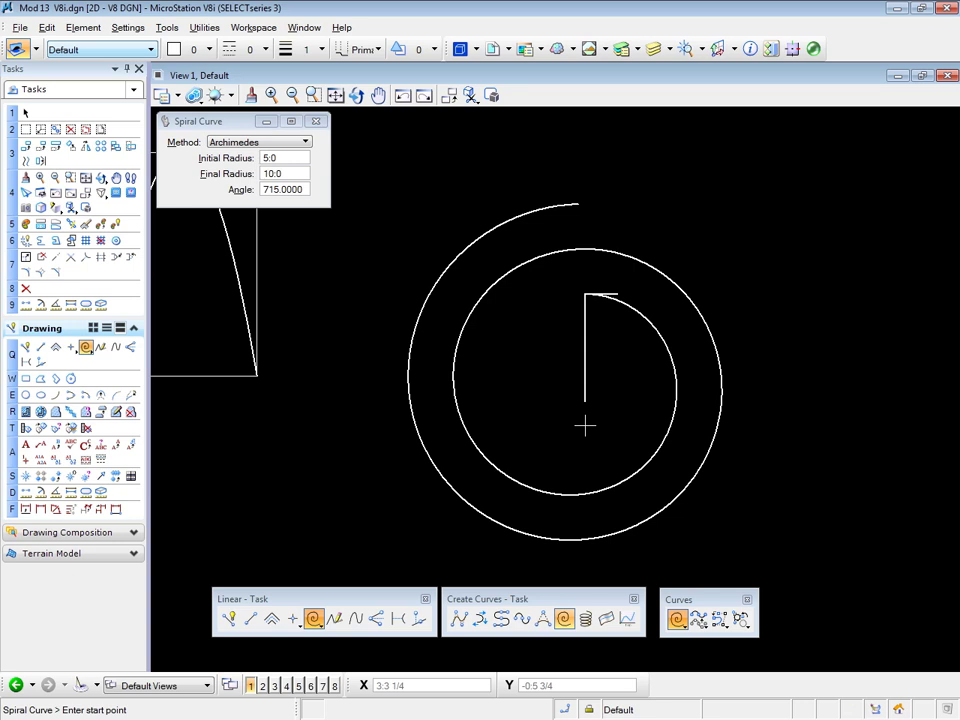
Step: Undo the spiral and re-place it from the horizontal line's right end, tangent toward the corner
key("ctrl+z")
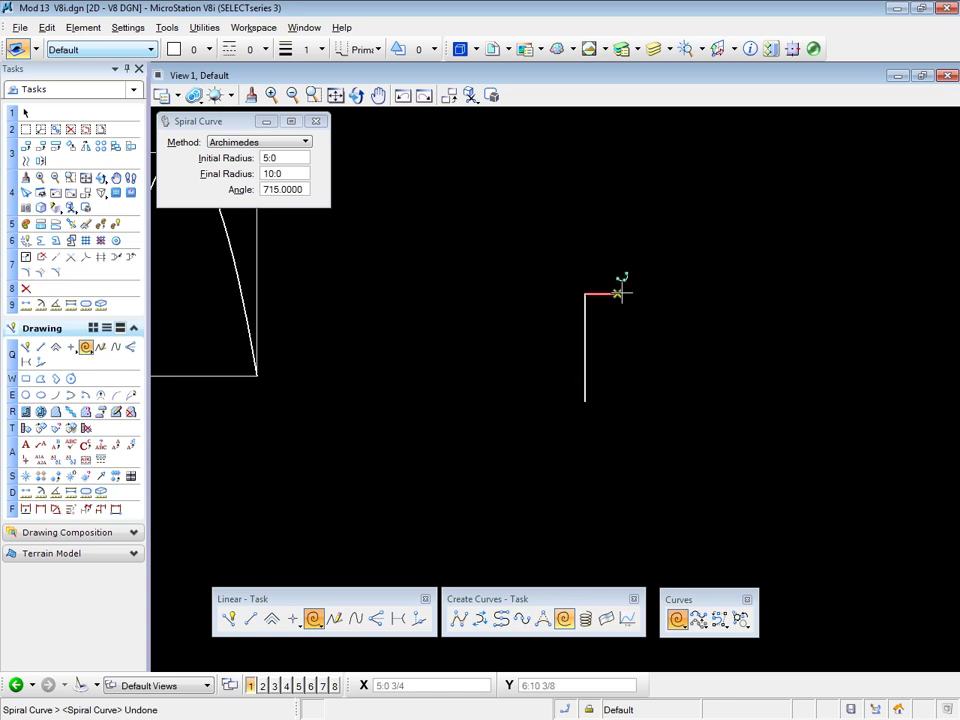
left_click(620, 293)
left_click(584, 293)
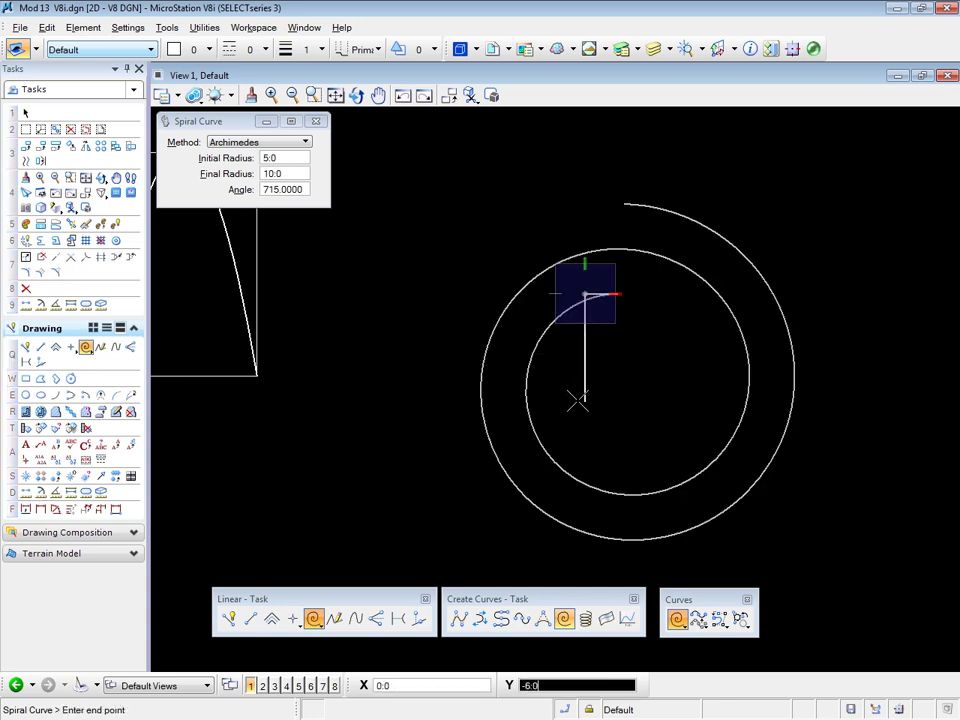
left_click(580, 398)
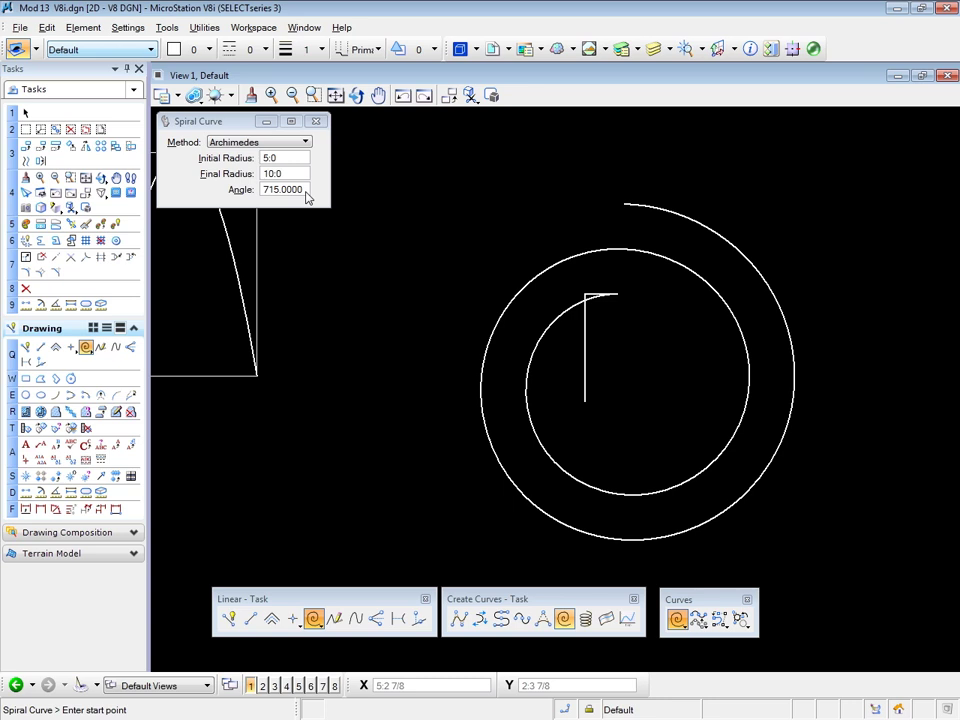
left_click(300, 143)
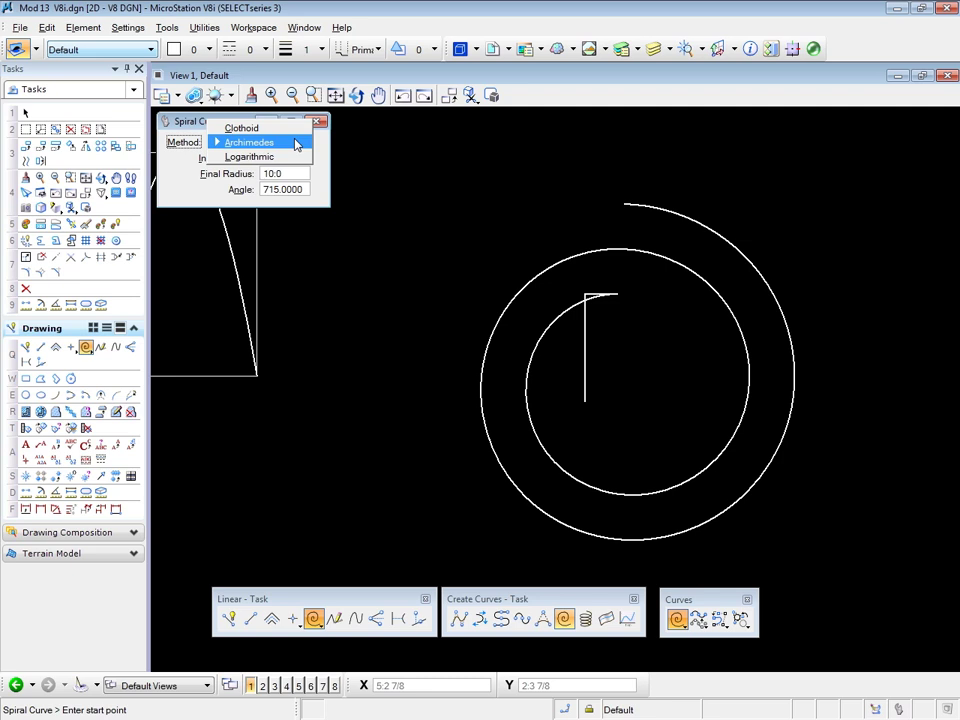
left_click(324, 165)
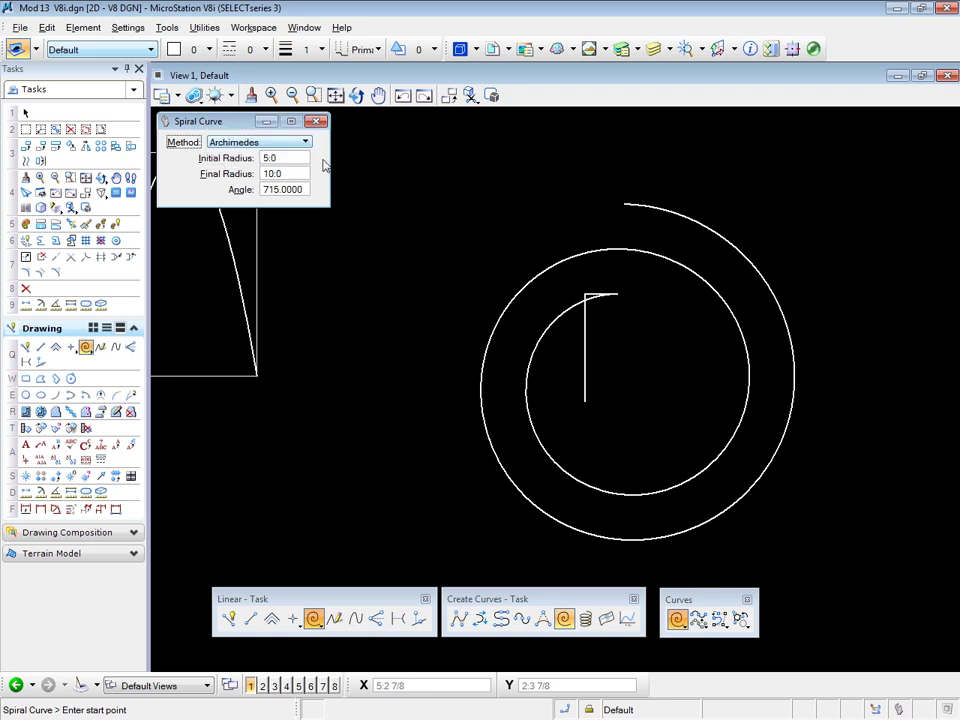